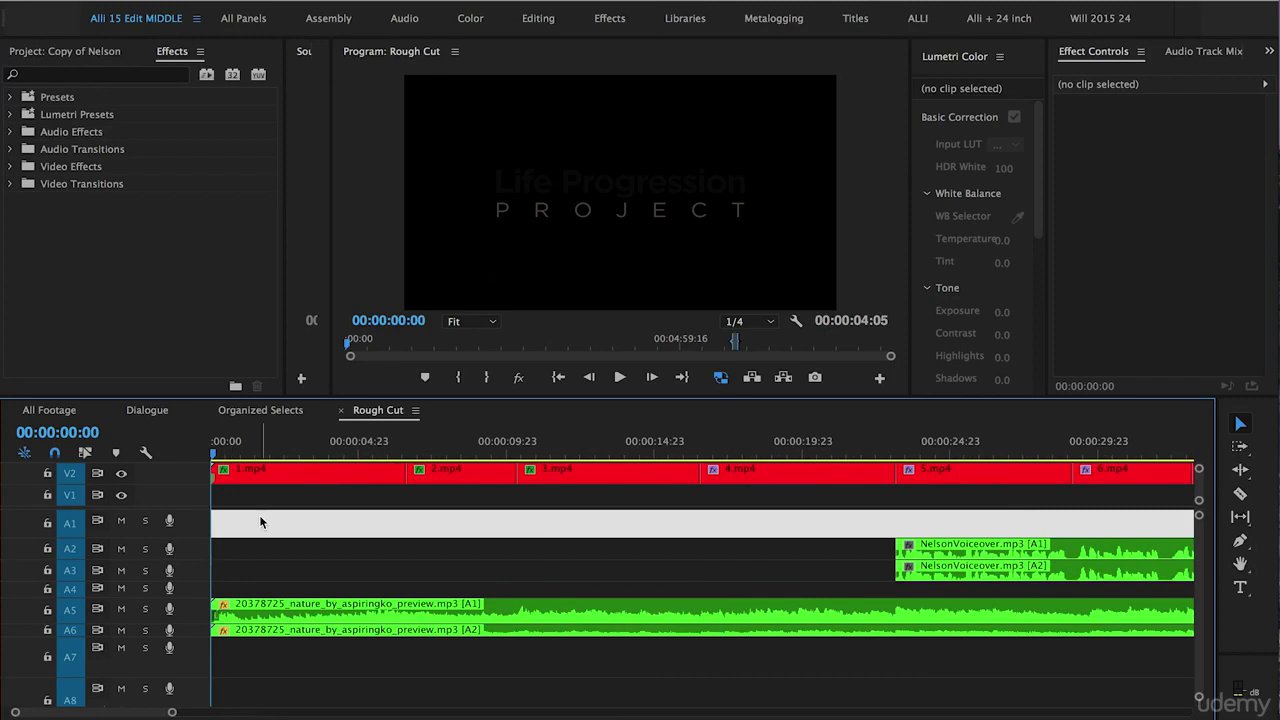
Mute the music tracks A5 and A6 in the Rough Cut sequence.
click(433, 452)
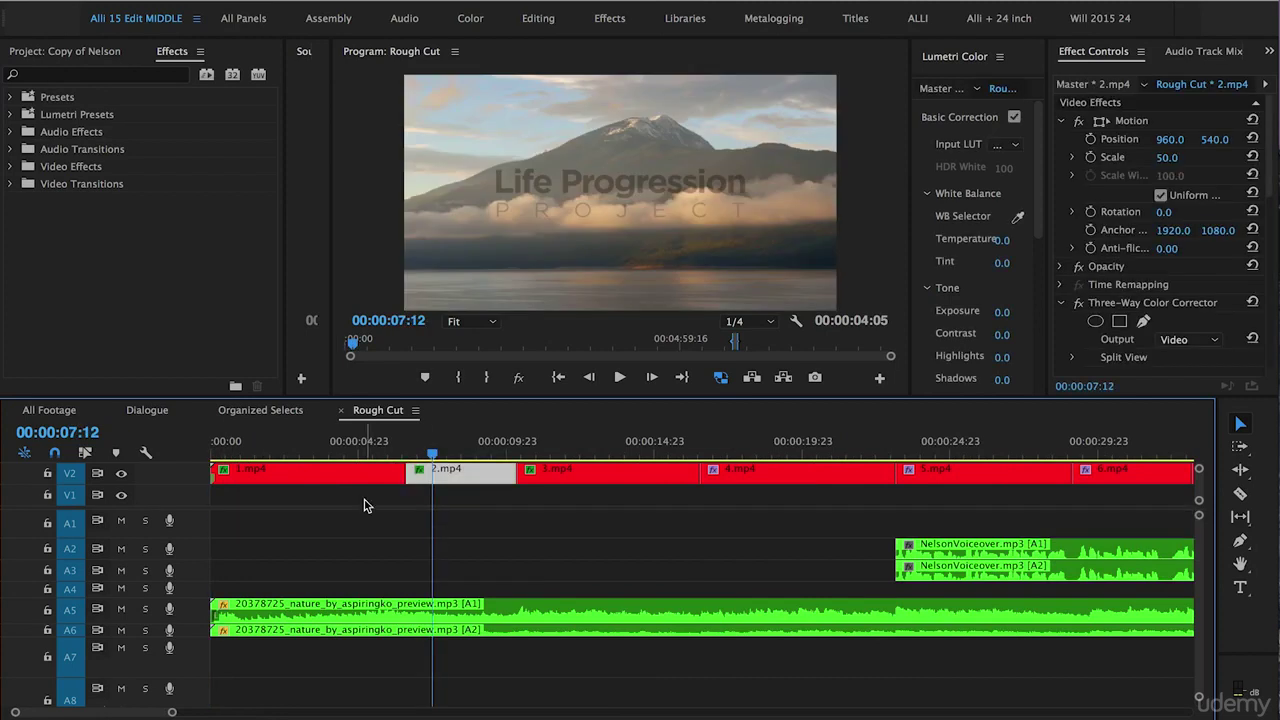
click(121, 610)
click(121, 630)
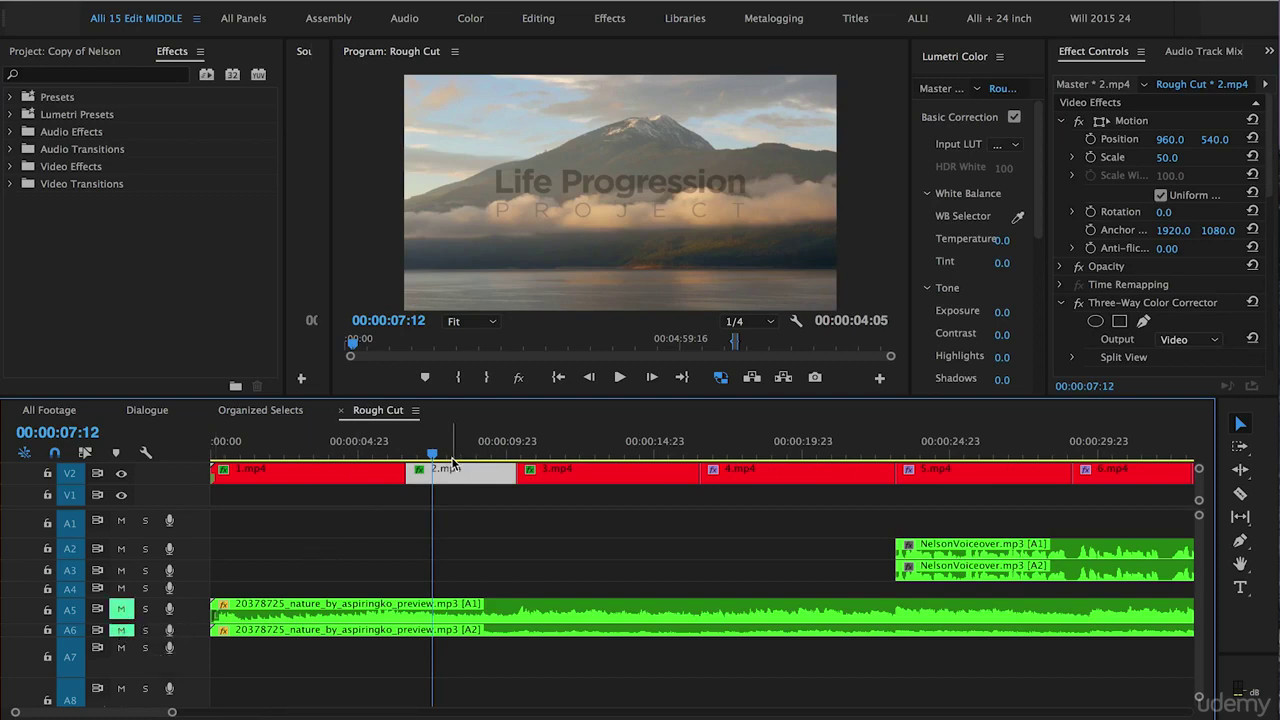
Play back clip 2.mp4 from its start to check the footage for camera shake.
click(409, 452)
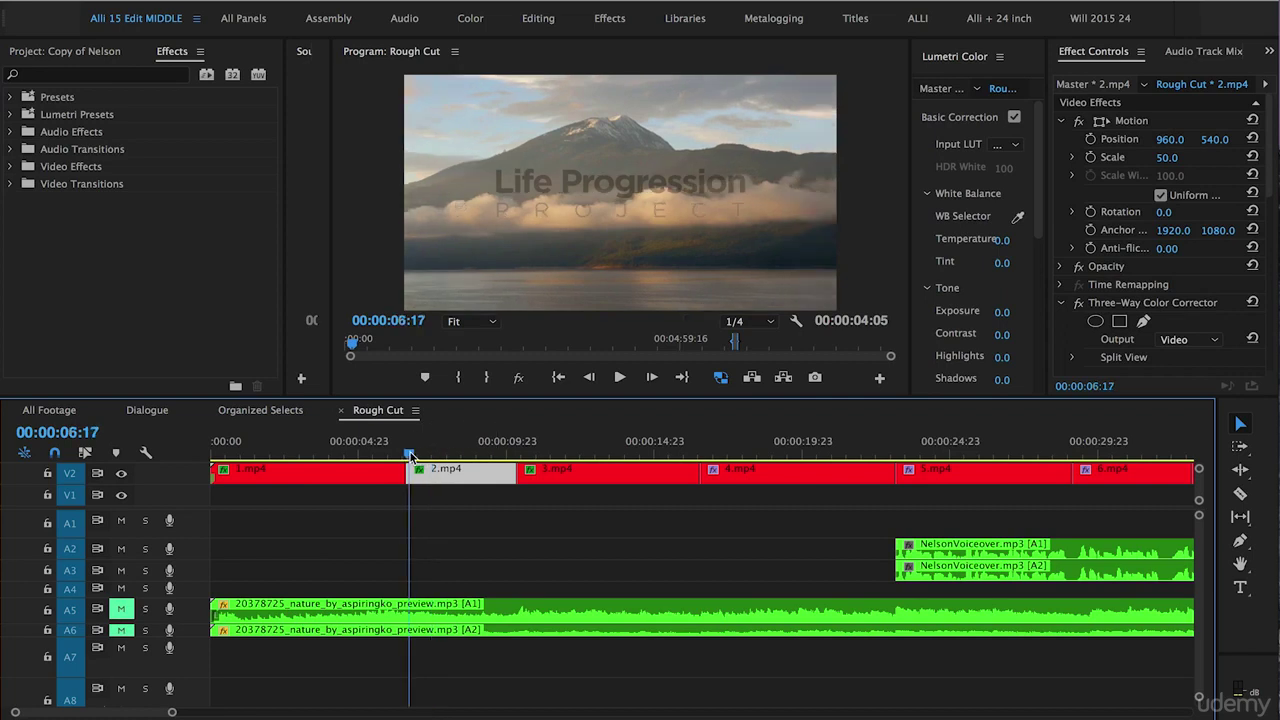
key(space)
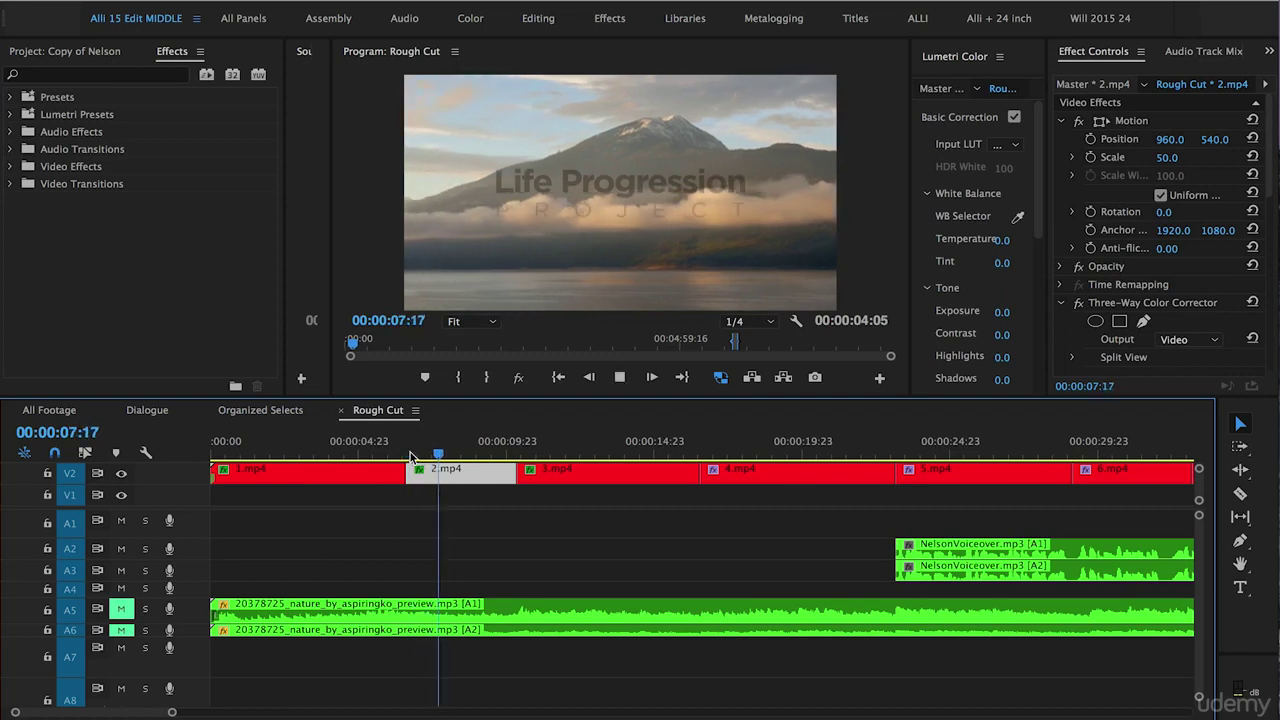
key(space)
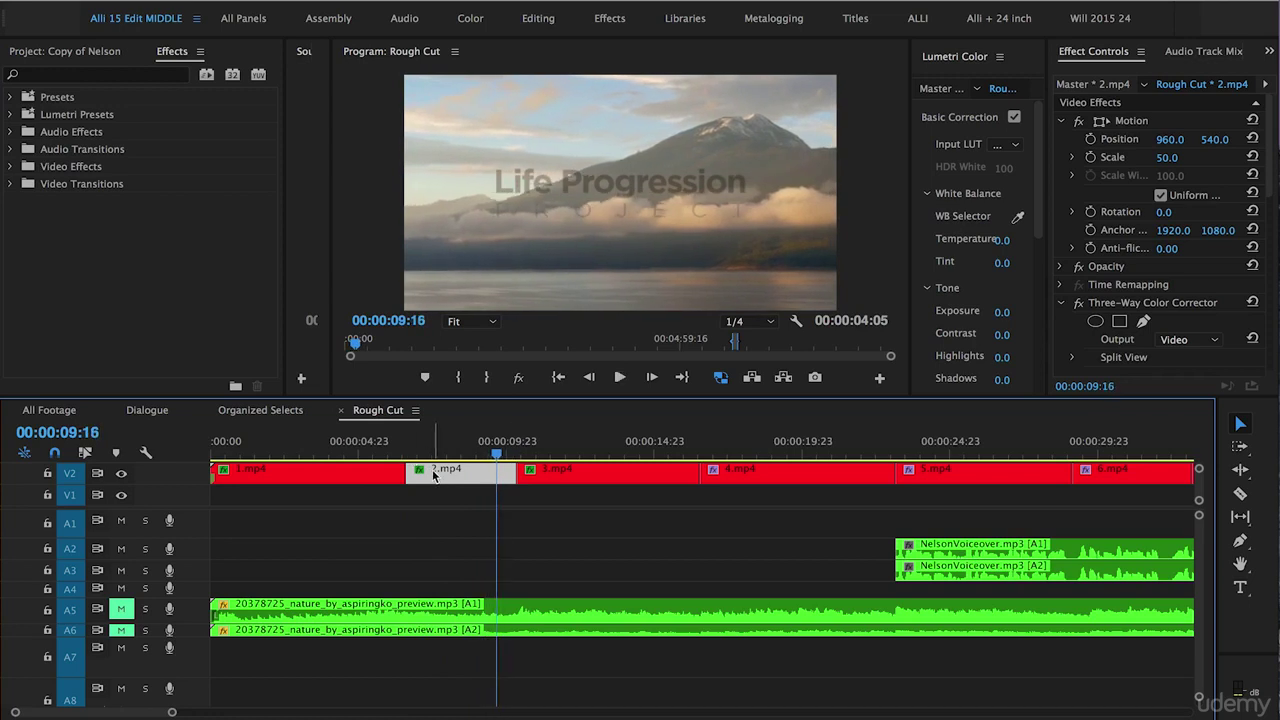
Search the effects for "warp" to find the Warp Stabilizer.
click(112, 74)
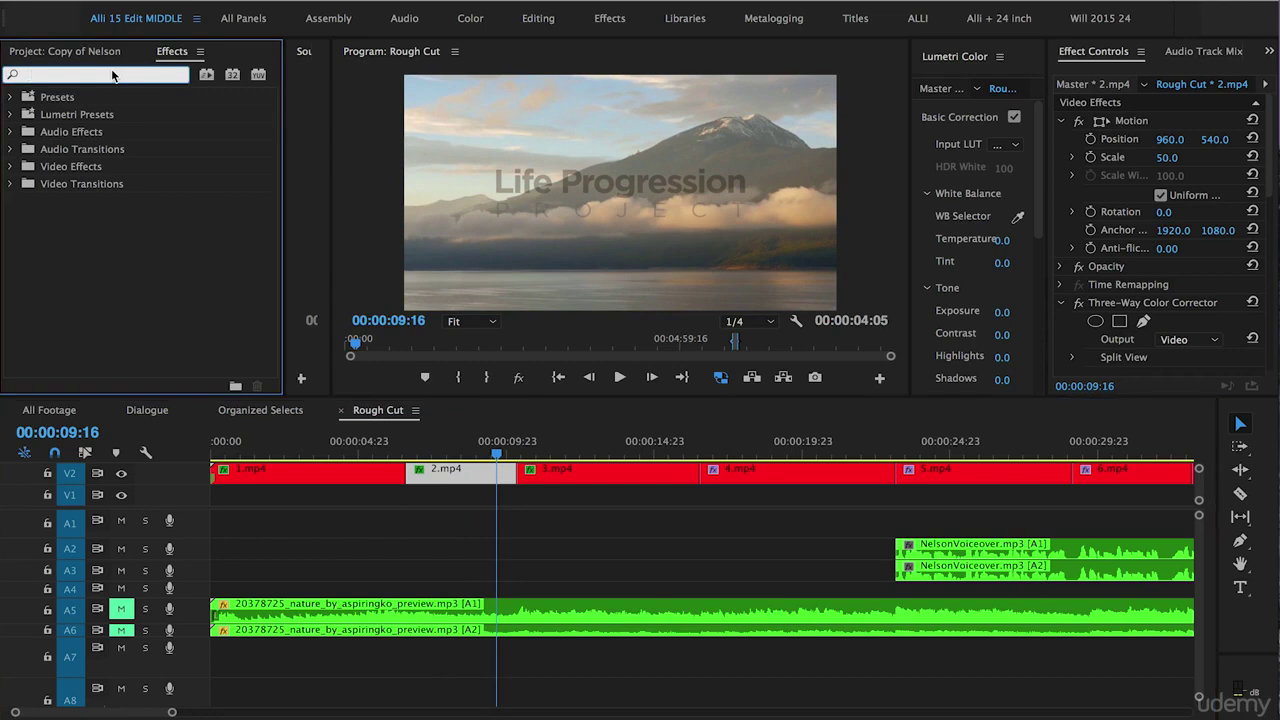
text(warp)
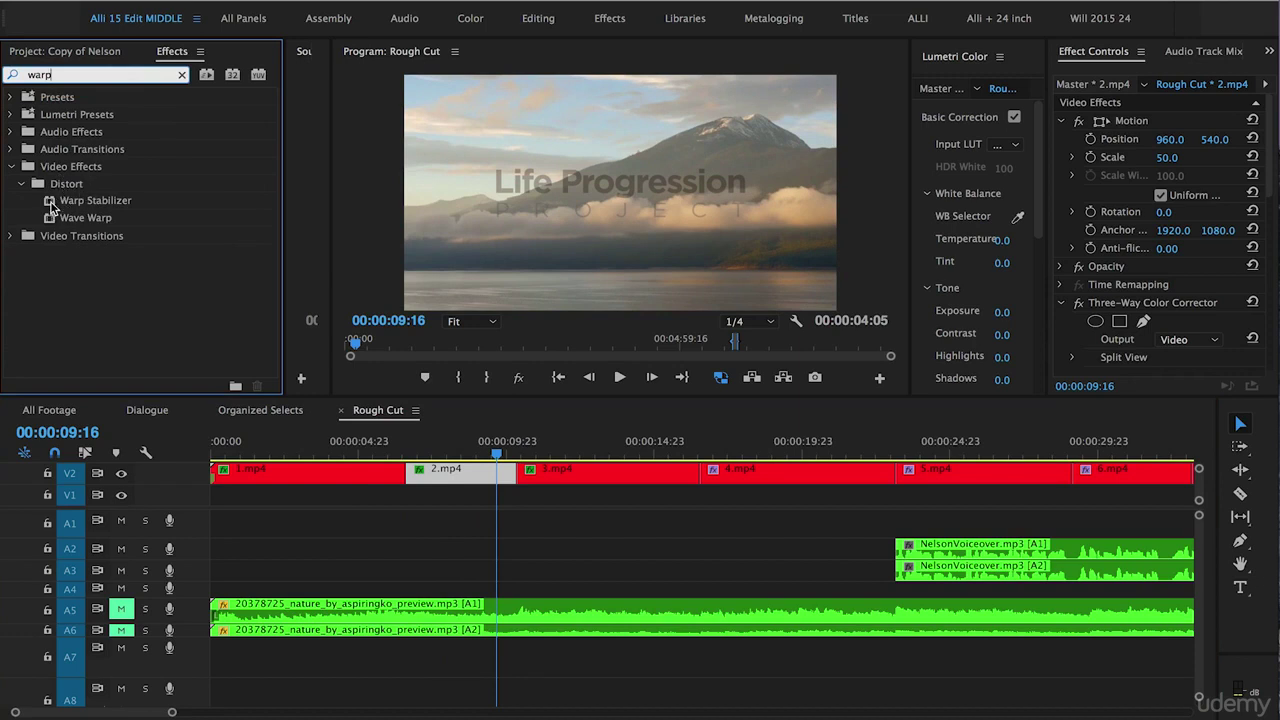
Try to apply the Warp Stabilizer effect directly to clip 2.mp4 on V2, and undo it.
click(52, 207)
drag(53, 202, 389, 409)
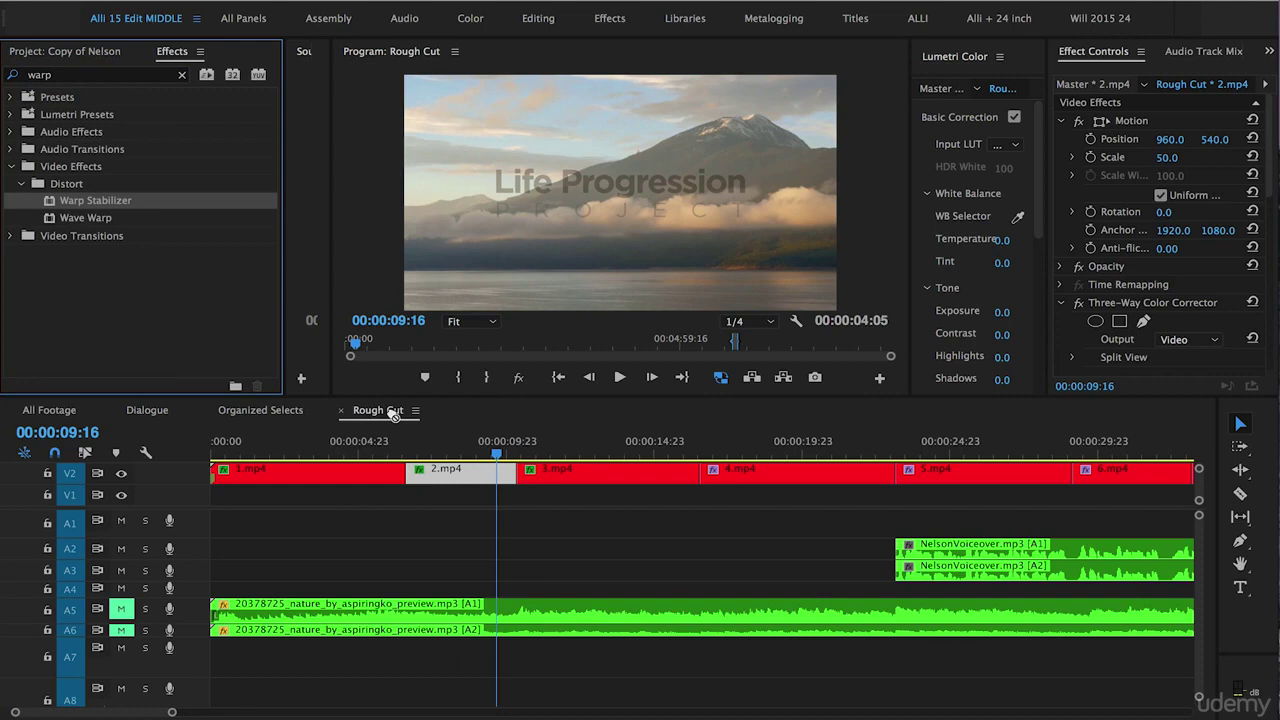
drag(393, 414, 445, 470)
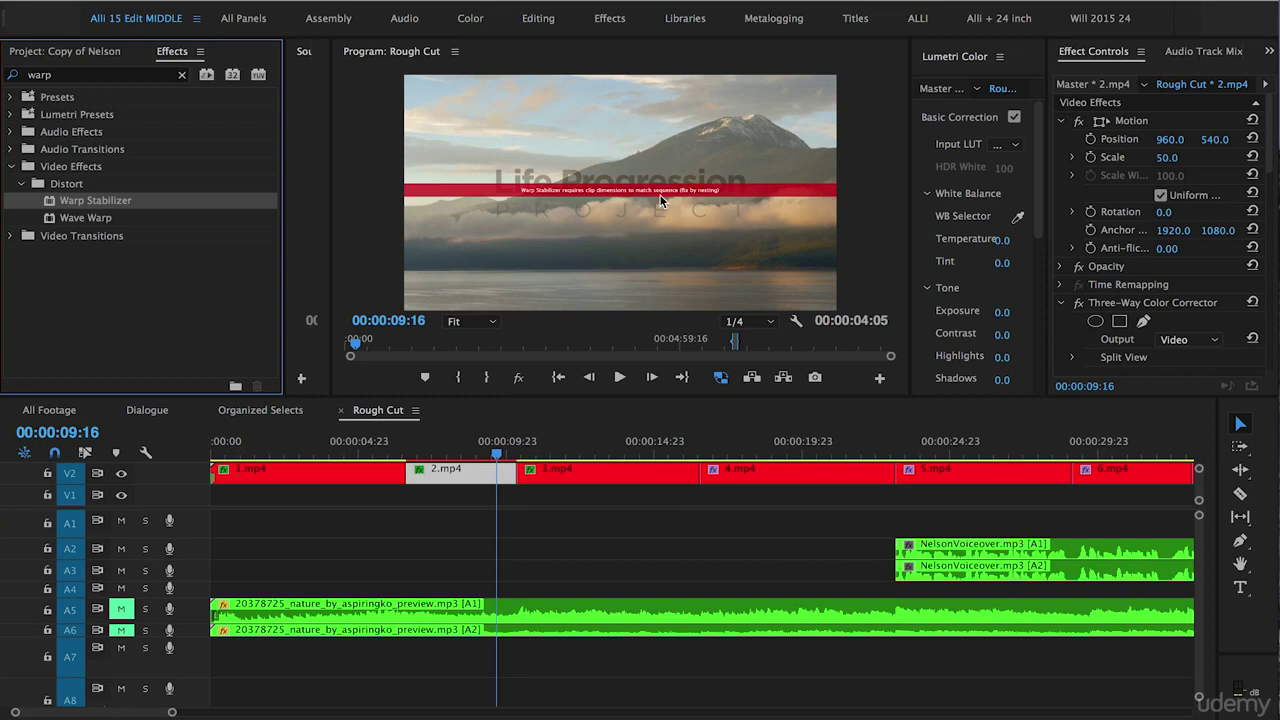
key(super+z)
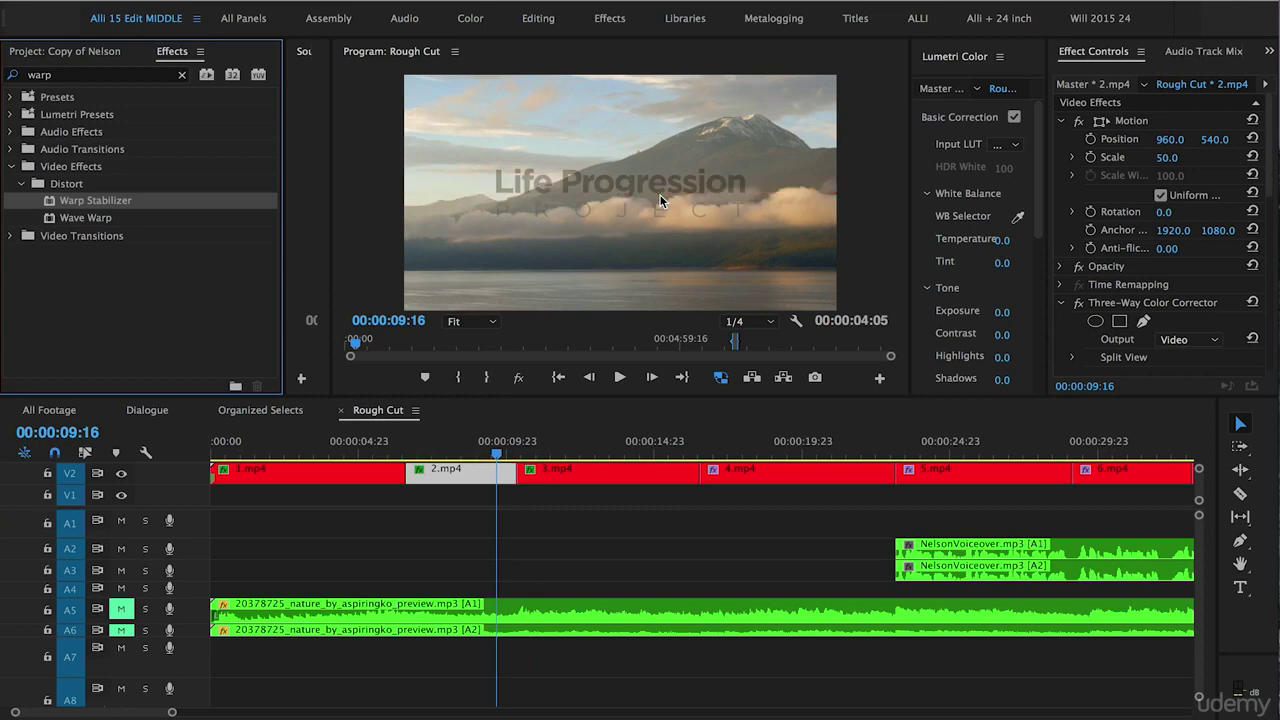
Nest clip 2.mp4 on V2 into a nested sequence named 2.
right_click(455, 480)
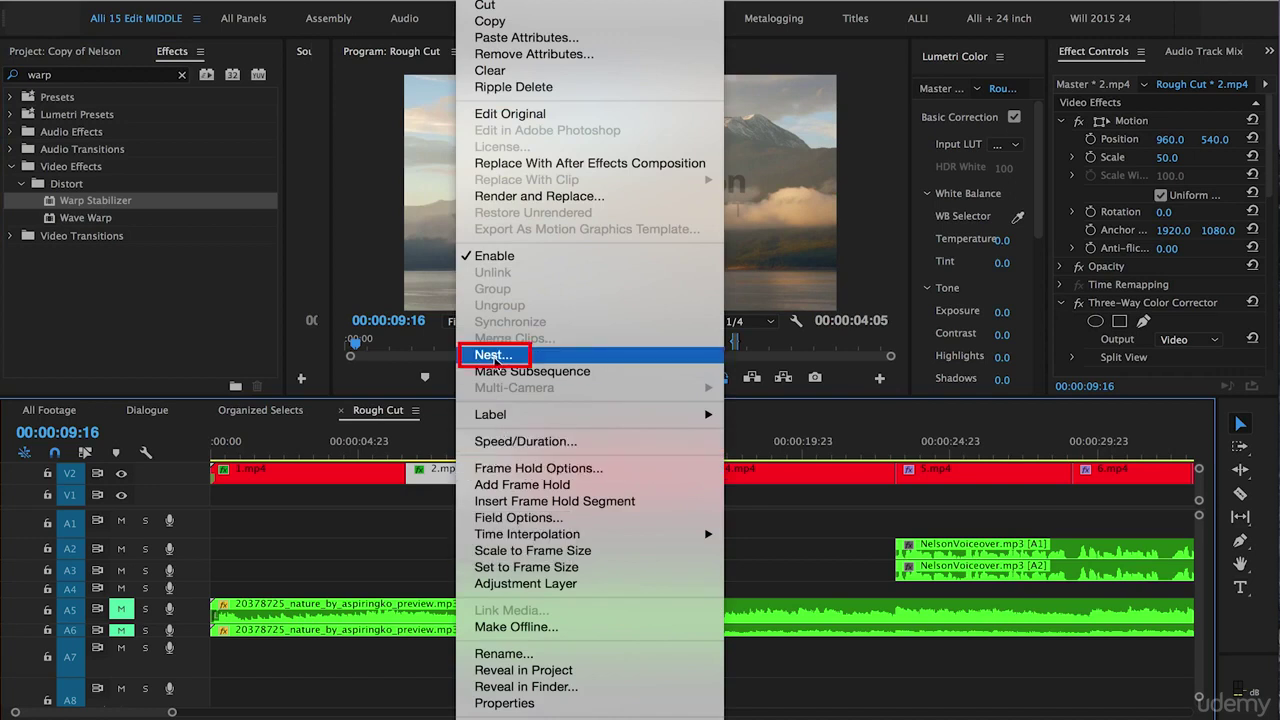
click(483, 356)
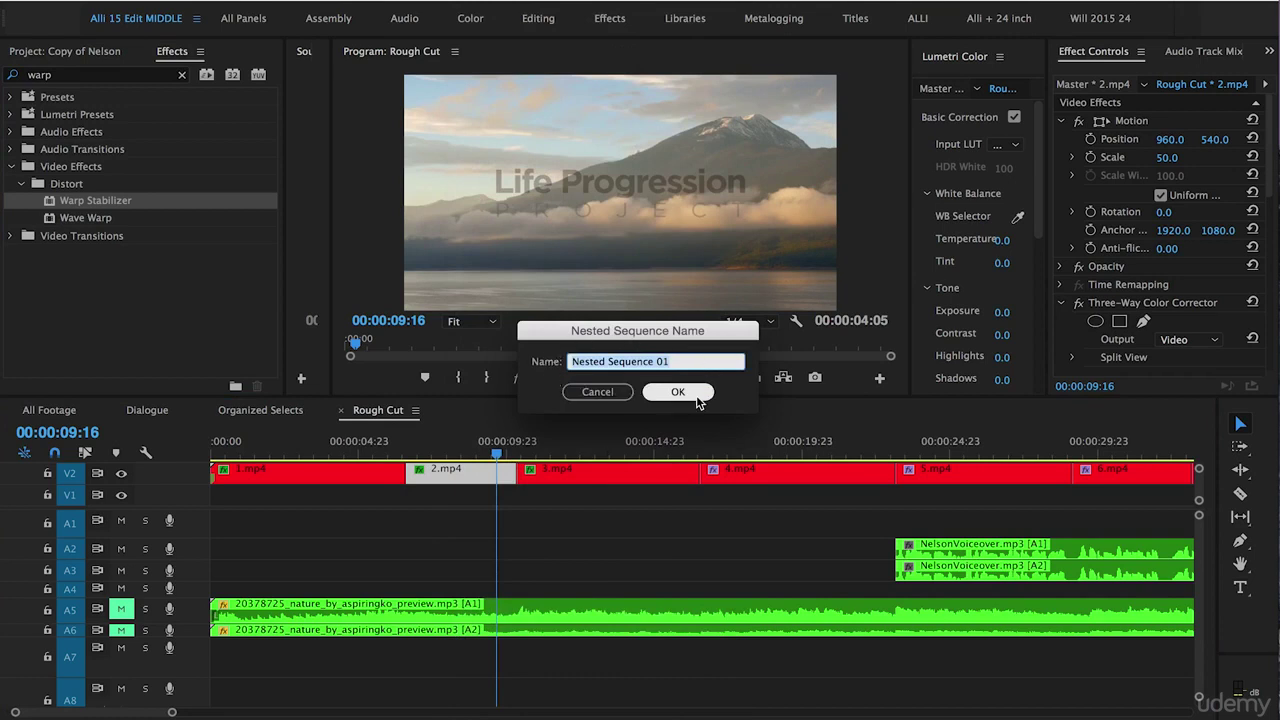
text(2)
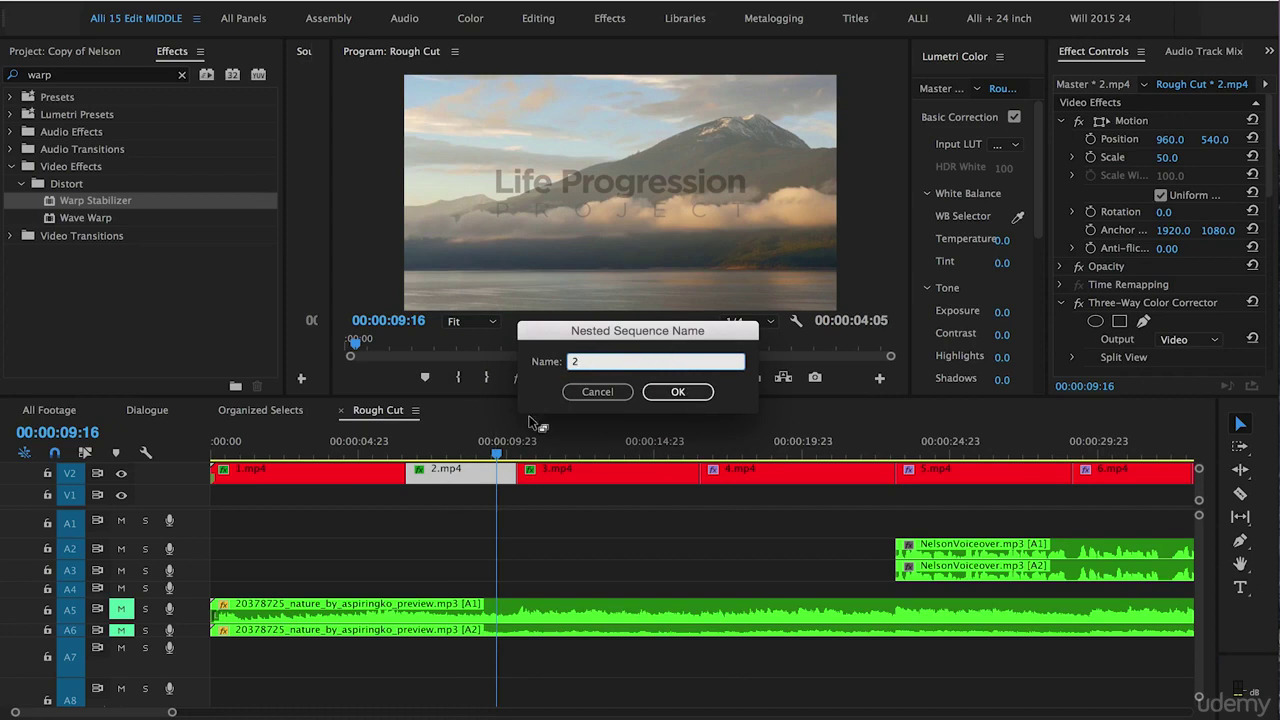
click(694, 398)
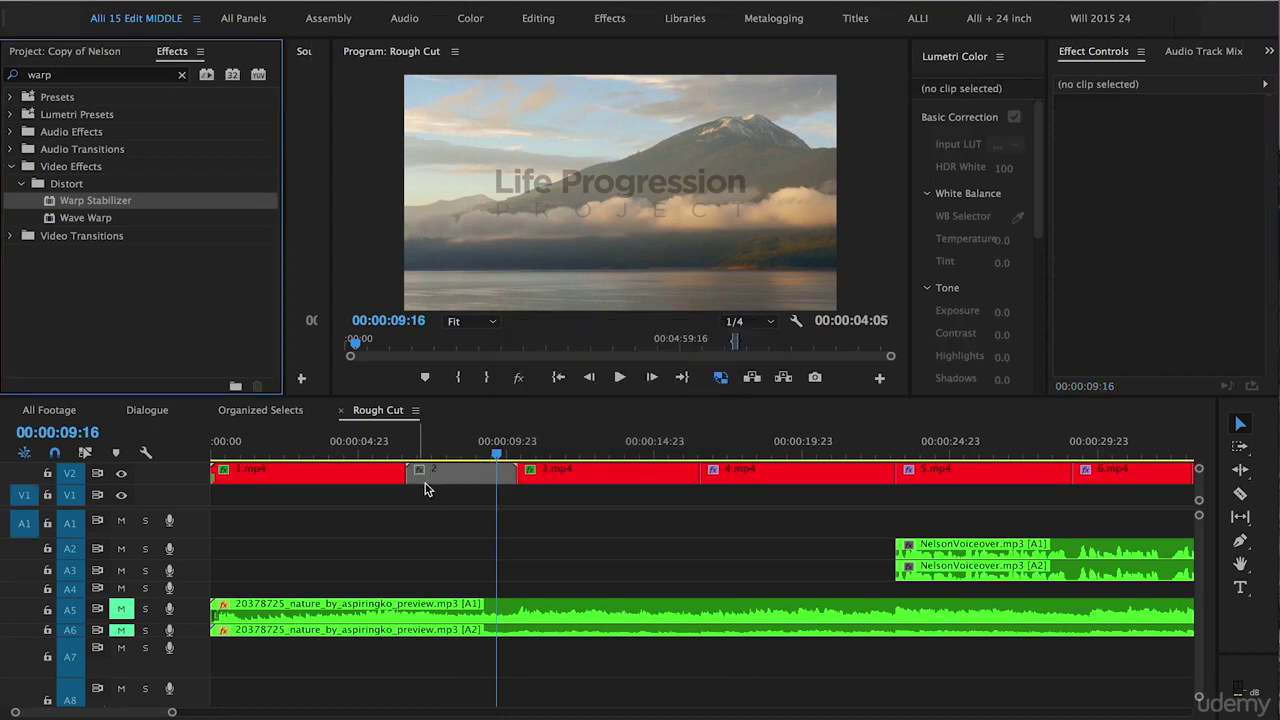
Apply the Warp Stabilizer effect to the nested clip 2 on V2.
click(484, 476)
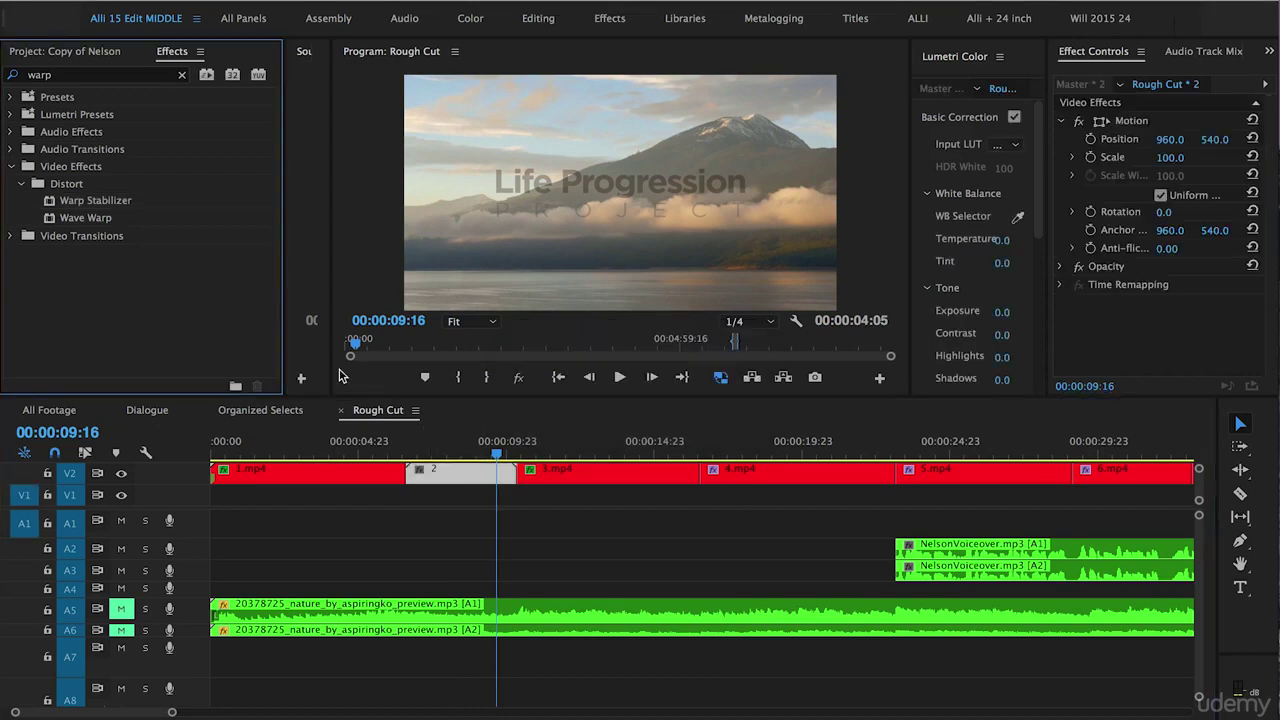
click(458, 518)
click(441, 489)
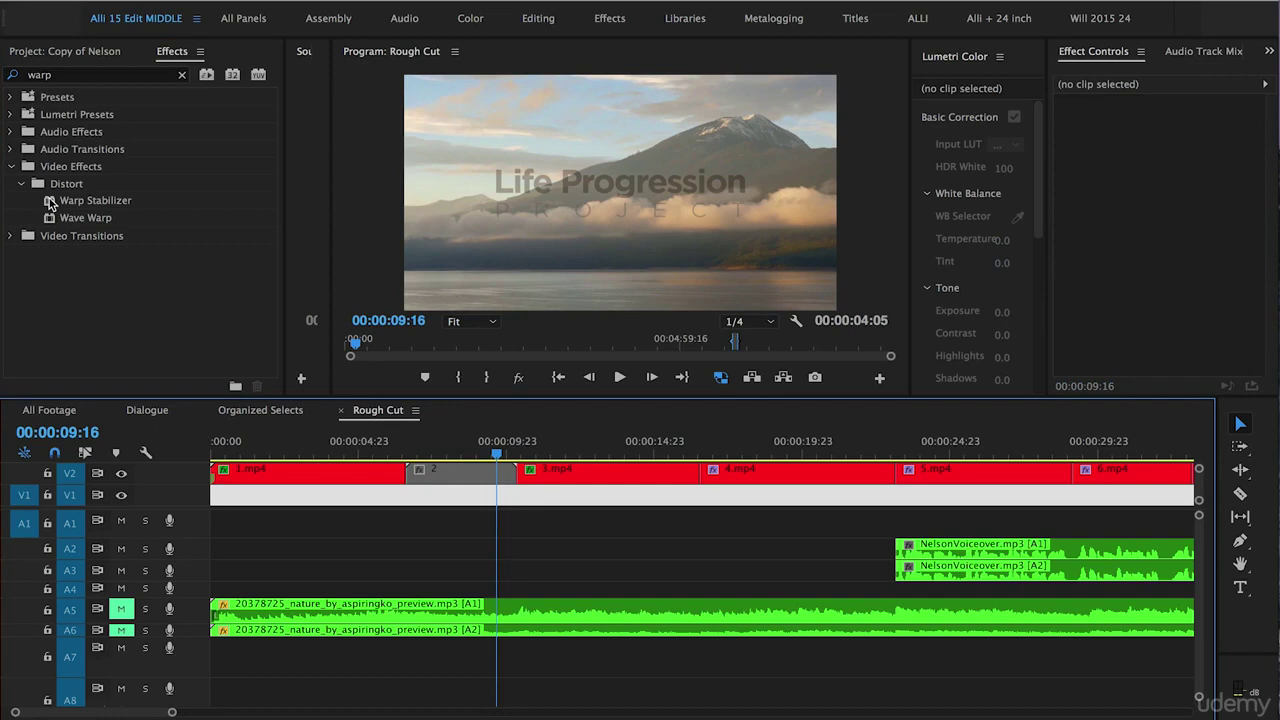
click(50, 203)
drag(50, 203, 464, 470)
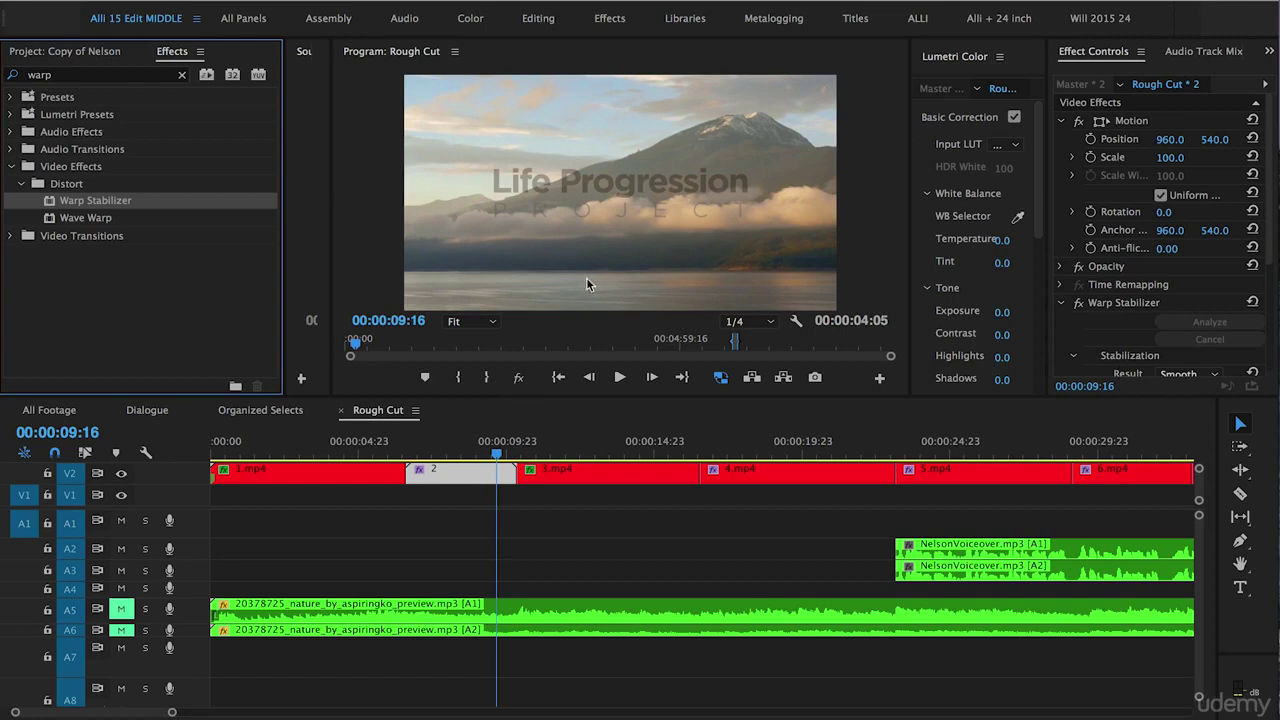
Review the Warp Stabilizer's Result, Method and Framing options, keeping Smooth Motion and Subspace Warp.
drag(1156, 398, 1156, 541)
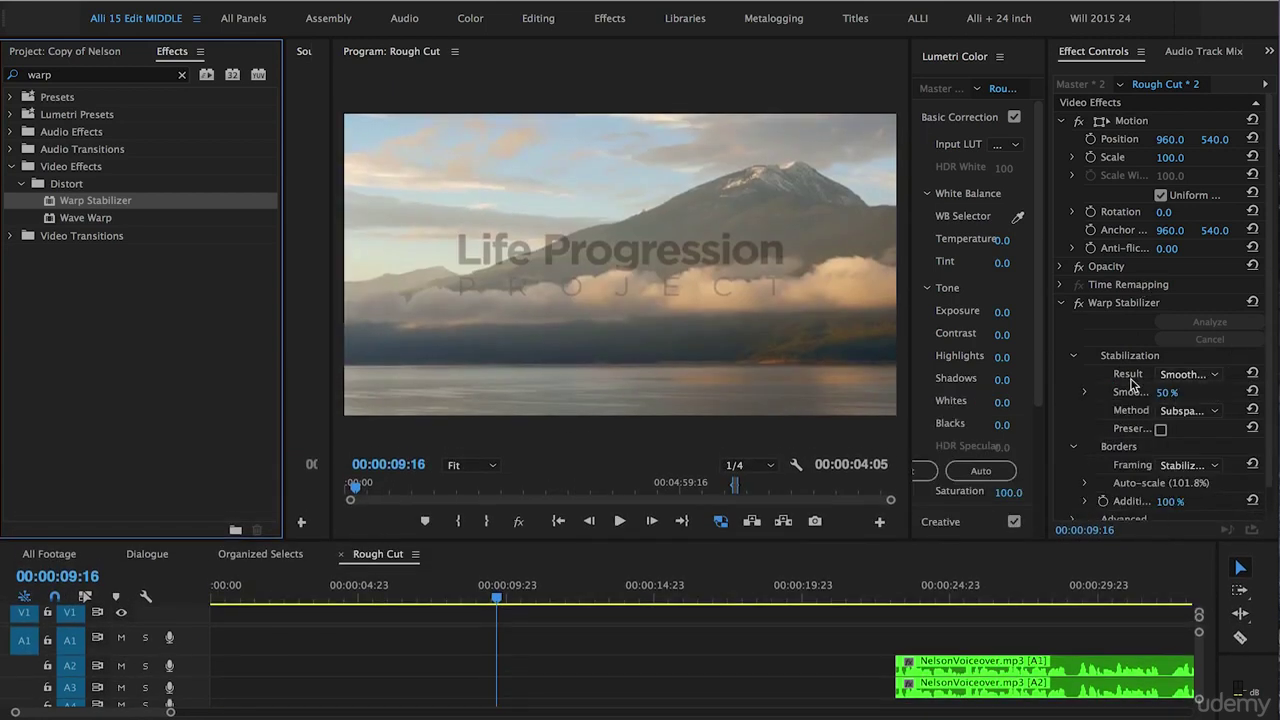
click(1190, 374)
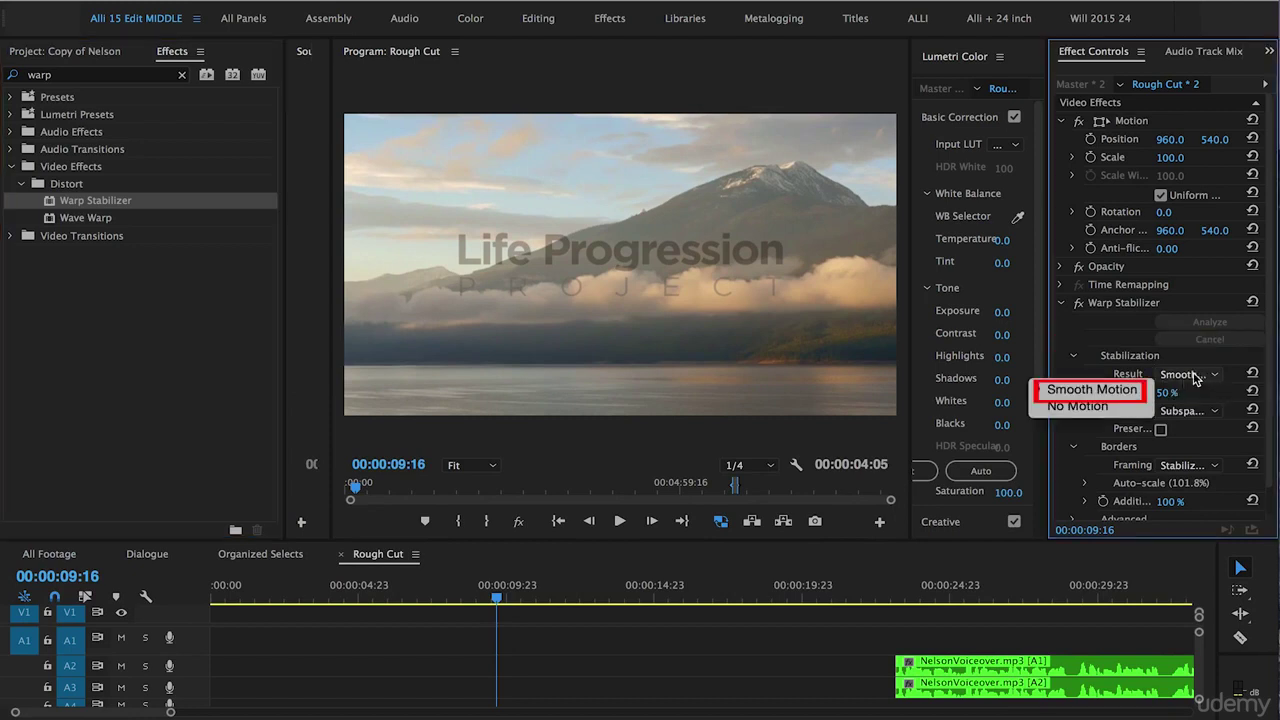
click(1120, 393)
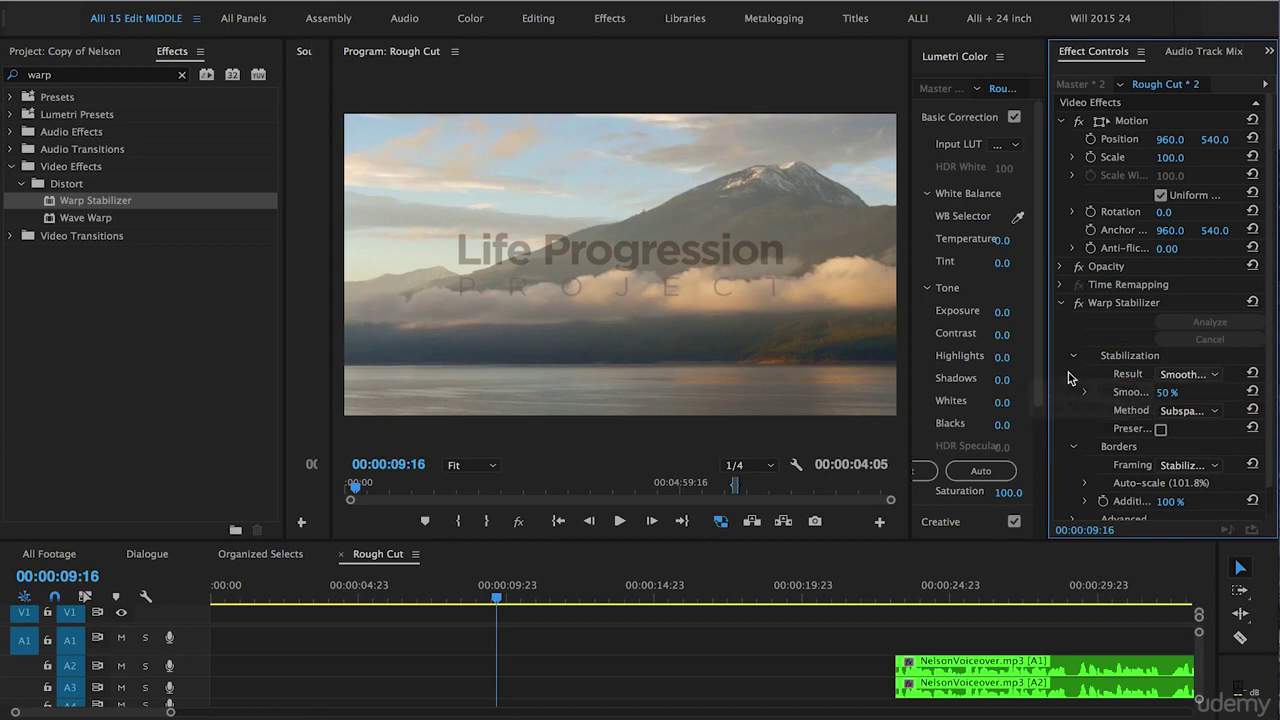
click(1190, 411)
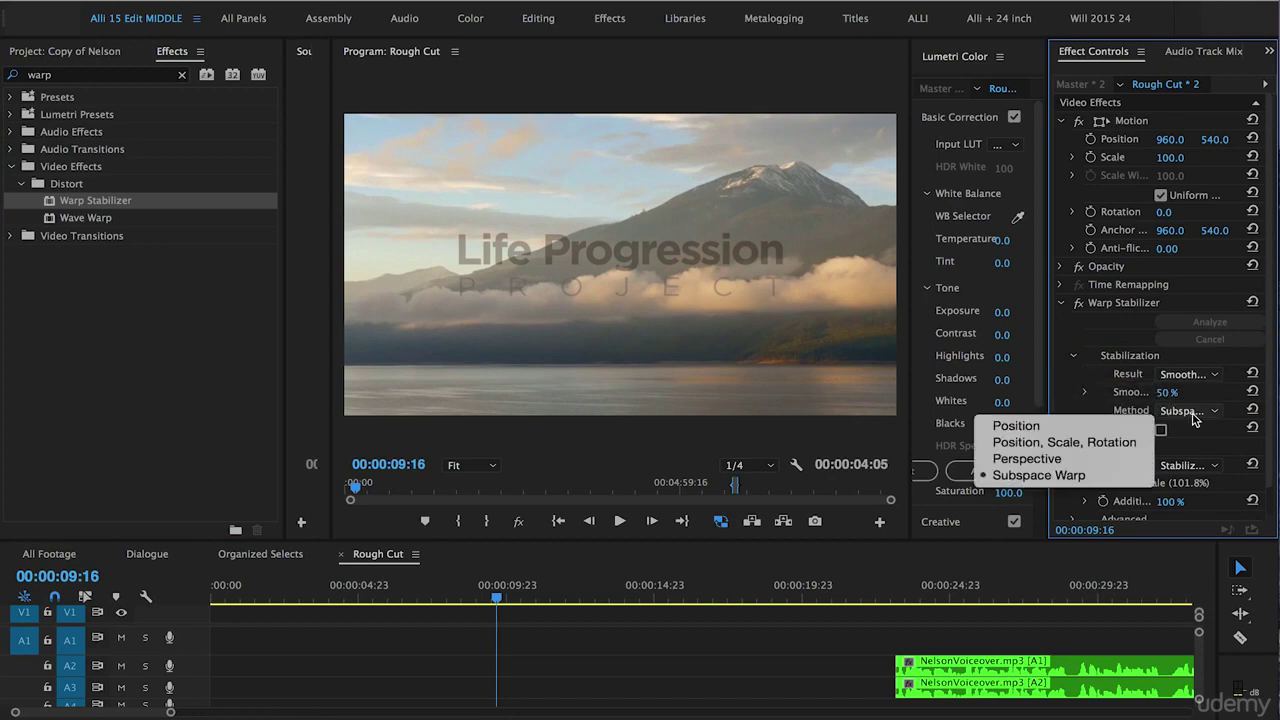
click(1040, 477)
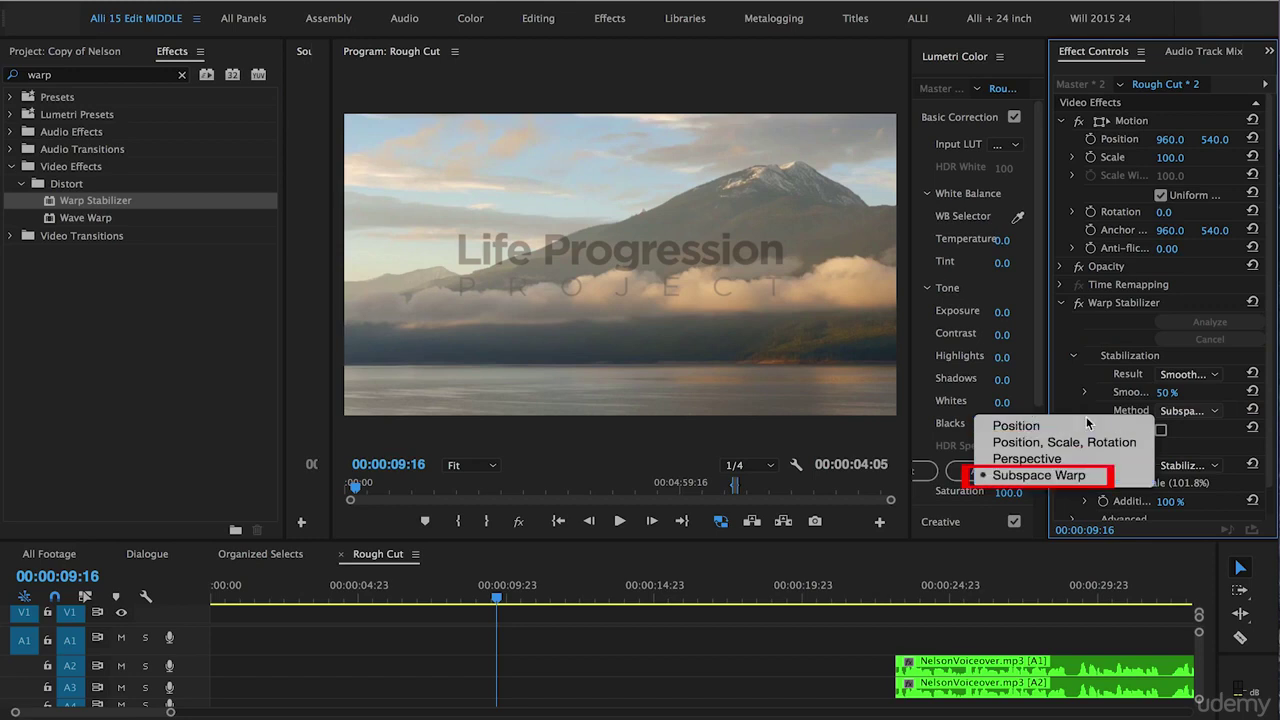
click(1197, 468)
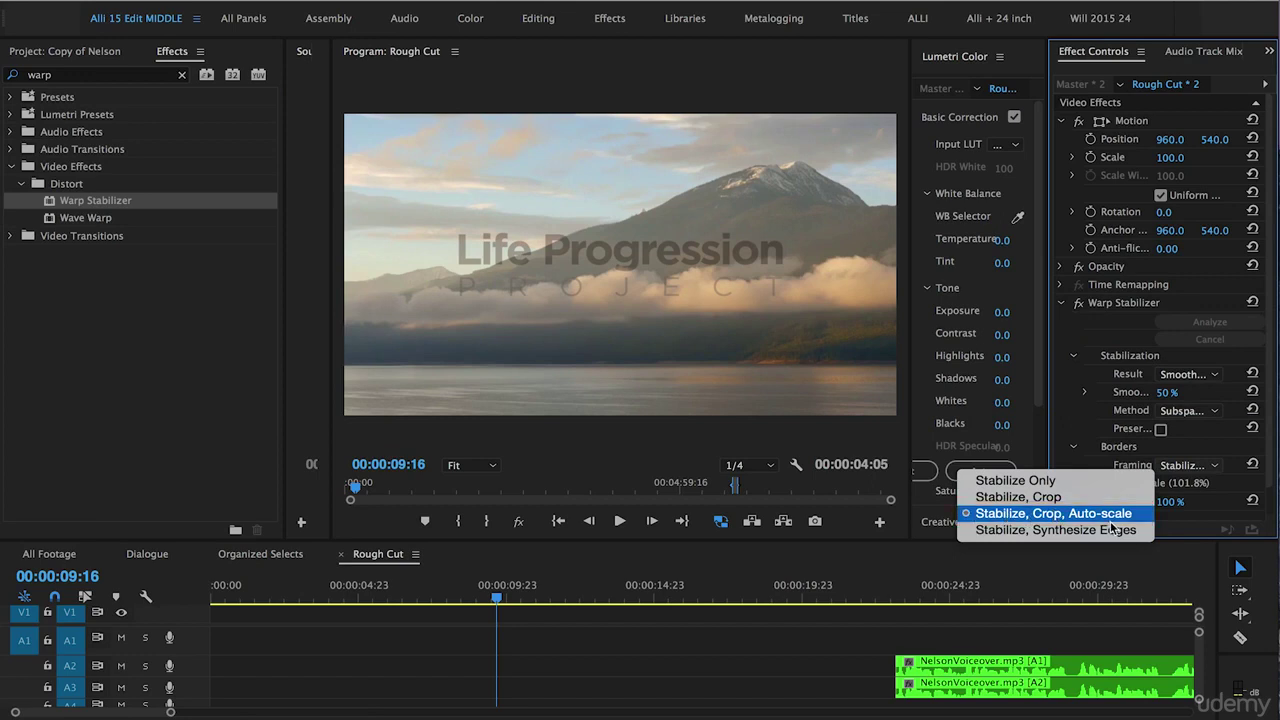
drag(650, 540, 650, 397)
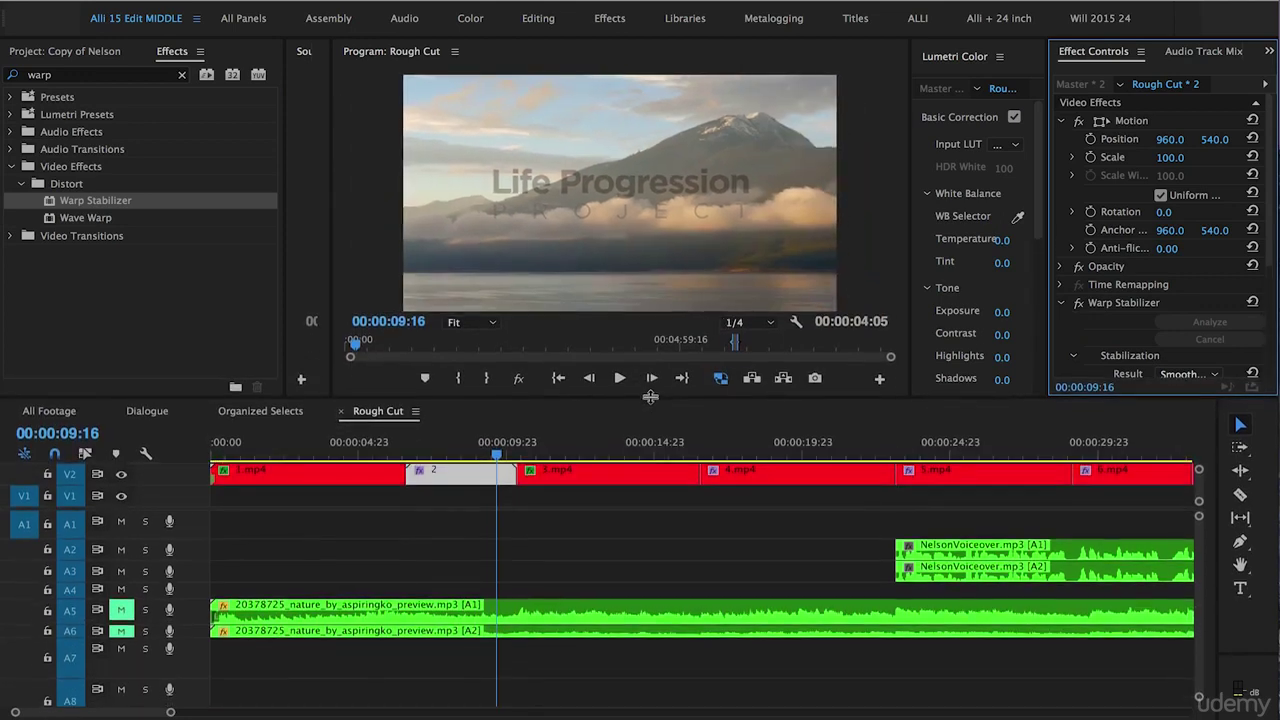
Play back the stabilized nested clip 2, also with the Program monitor maximized, and restore the normal layout.
click(406, 457)
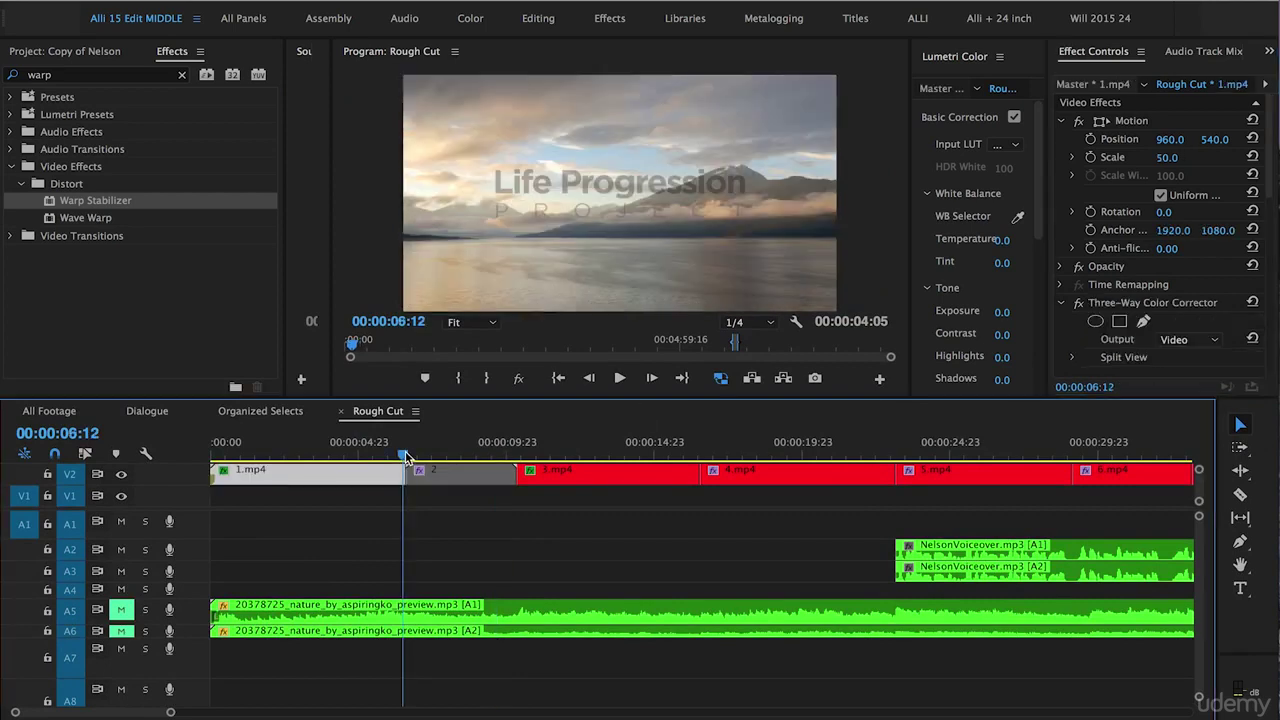
key(space)
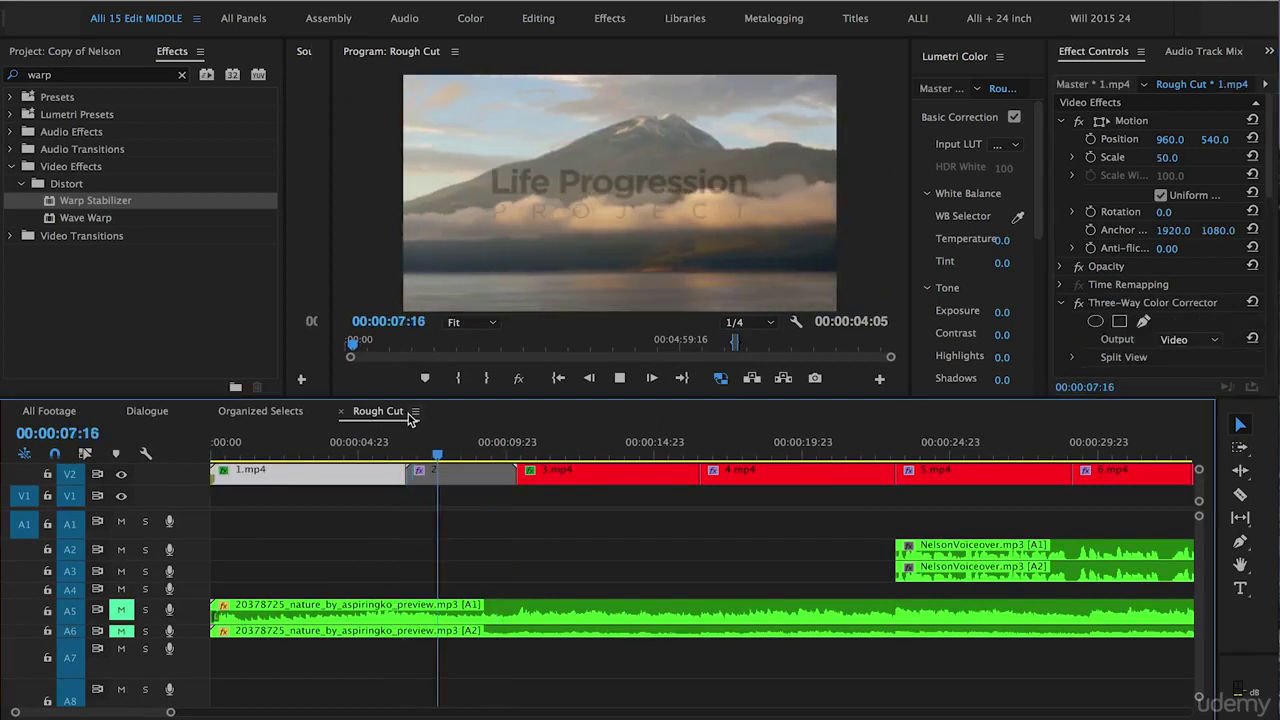
click(432, 447)
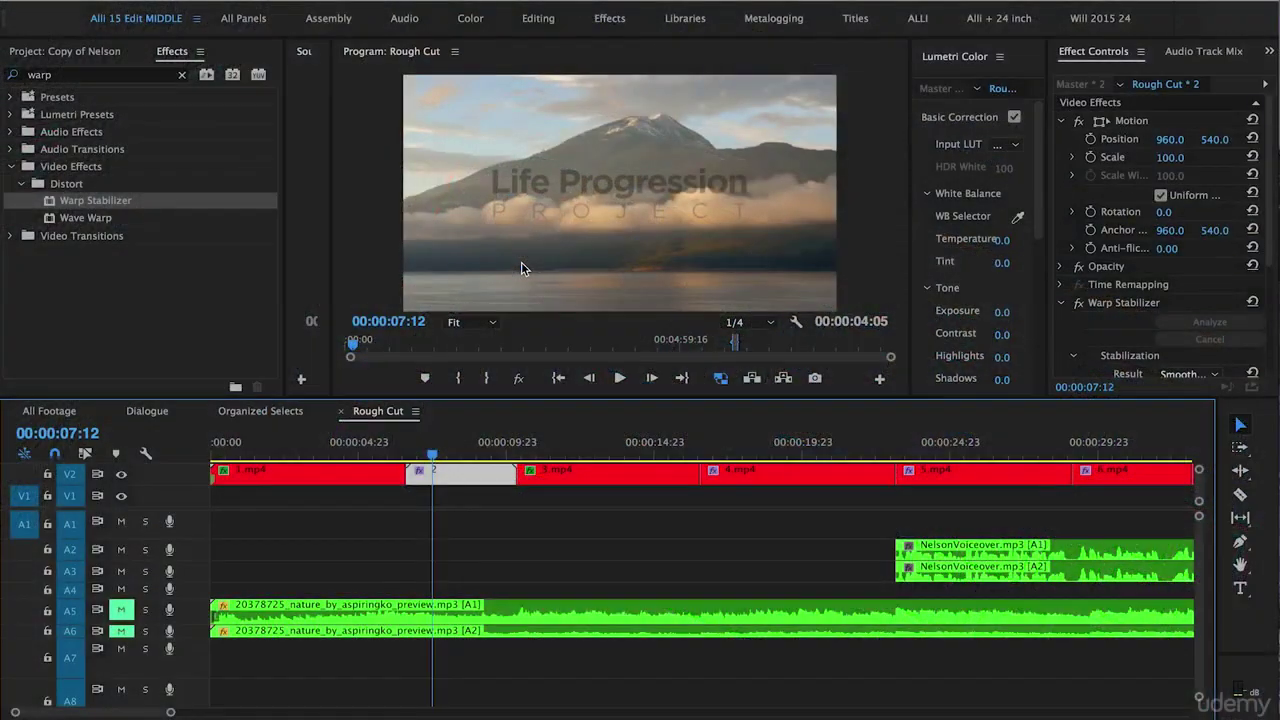
click(521, 262)
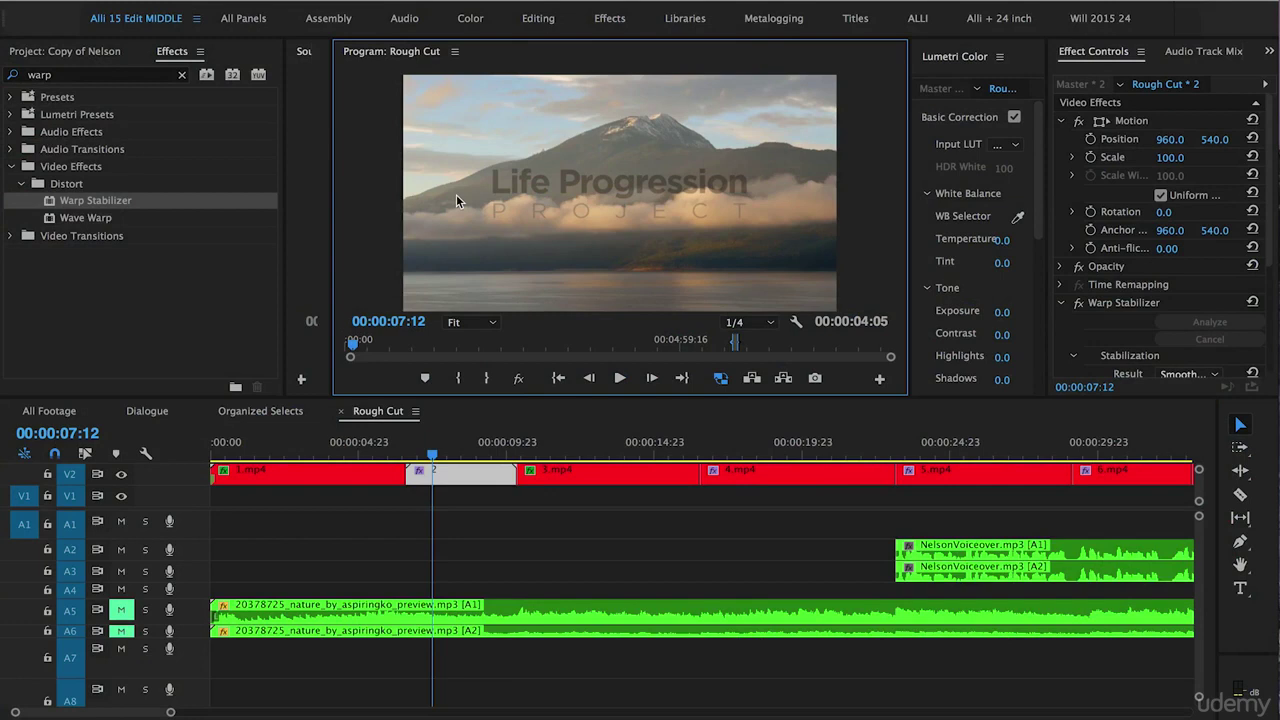
key(grave)
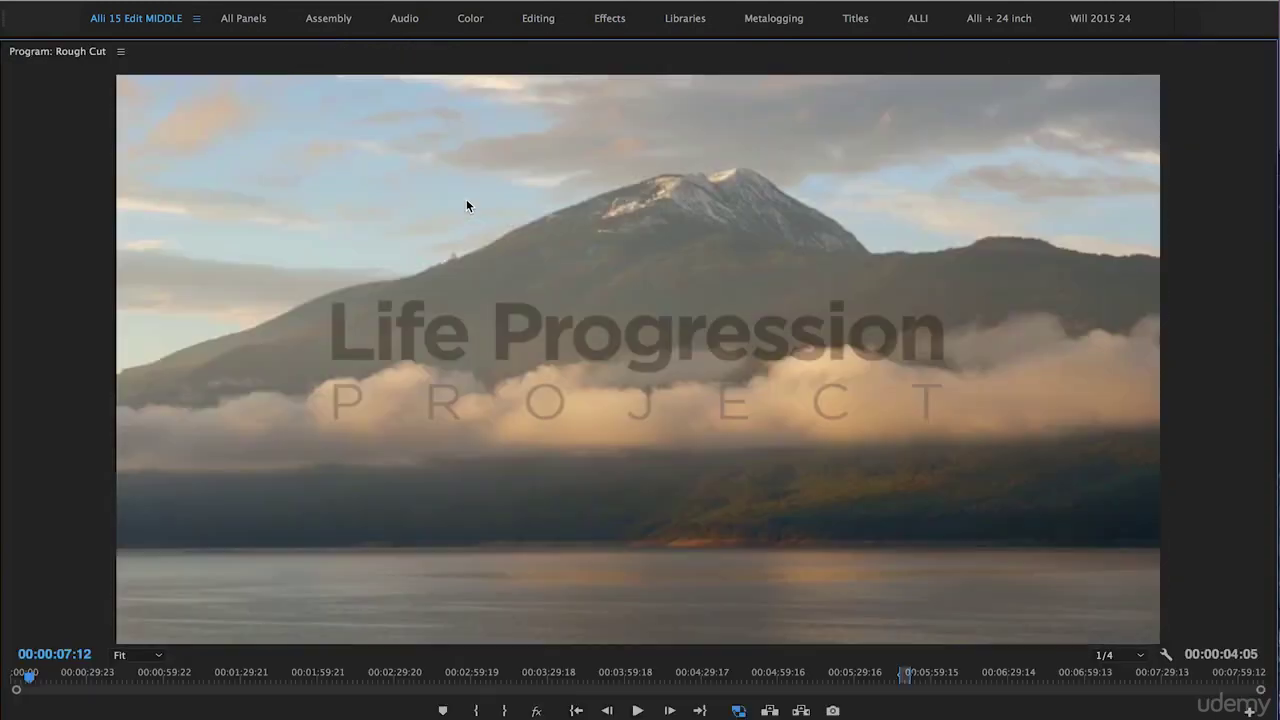
key(space)
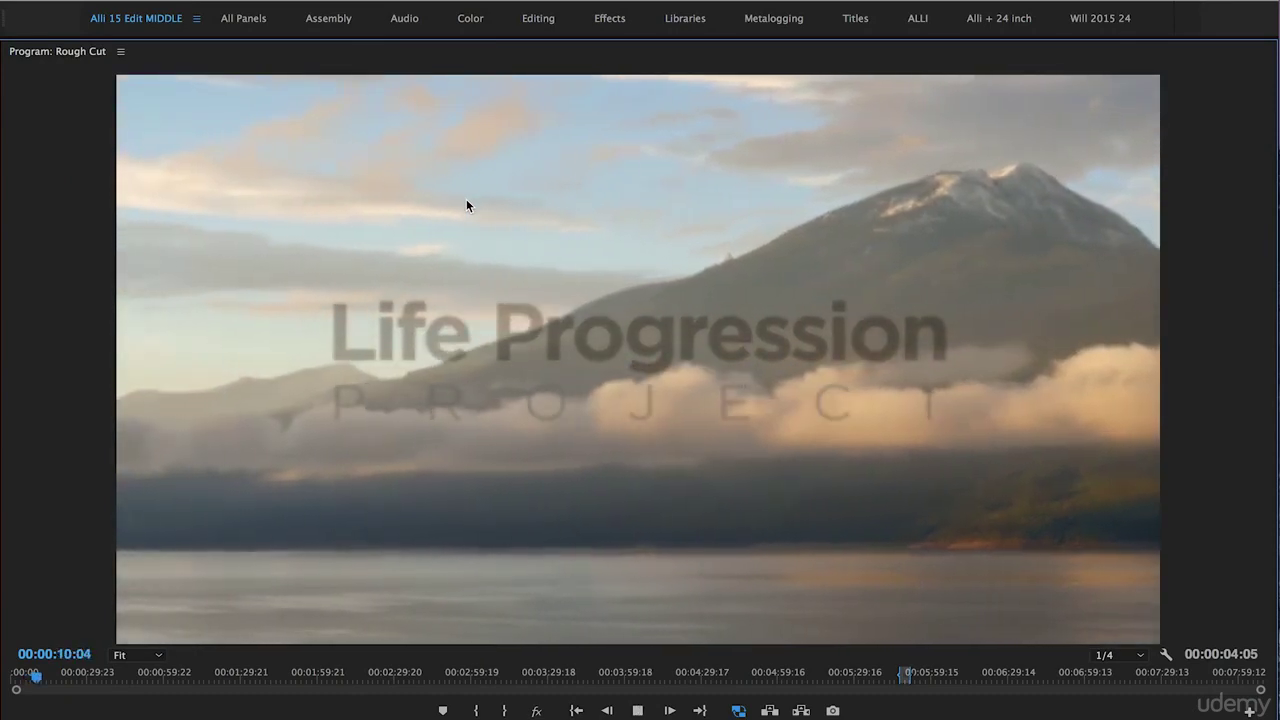
key(space)
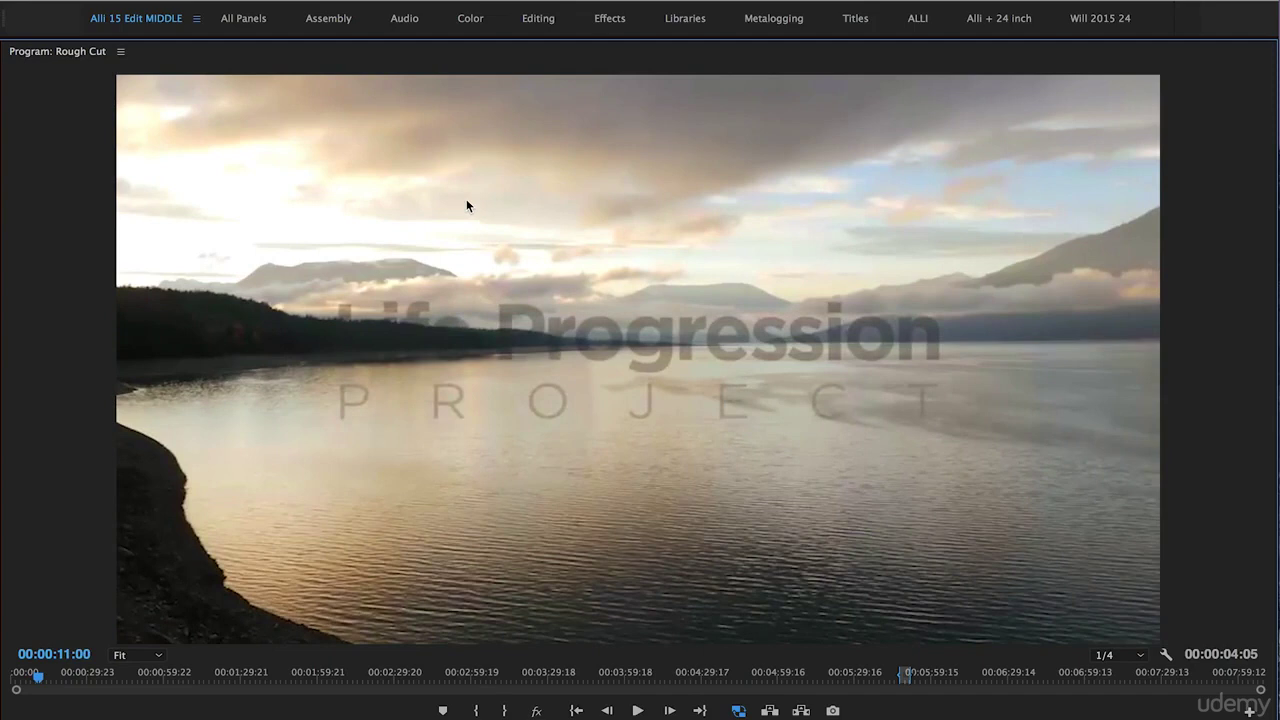
key(grave)
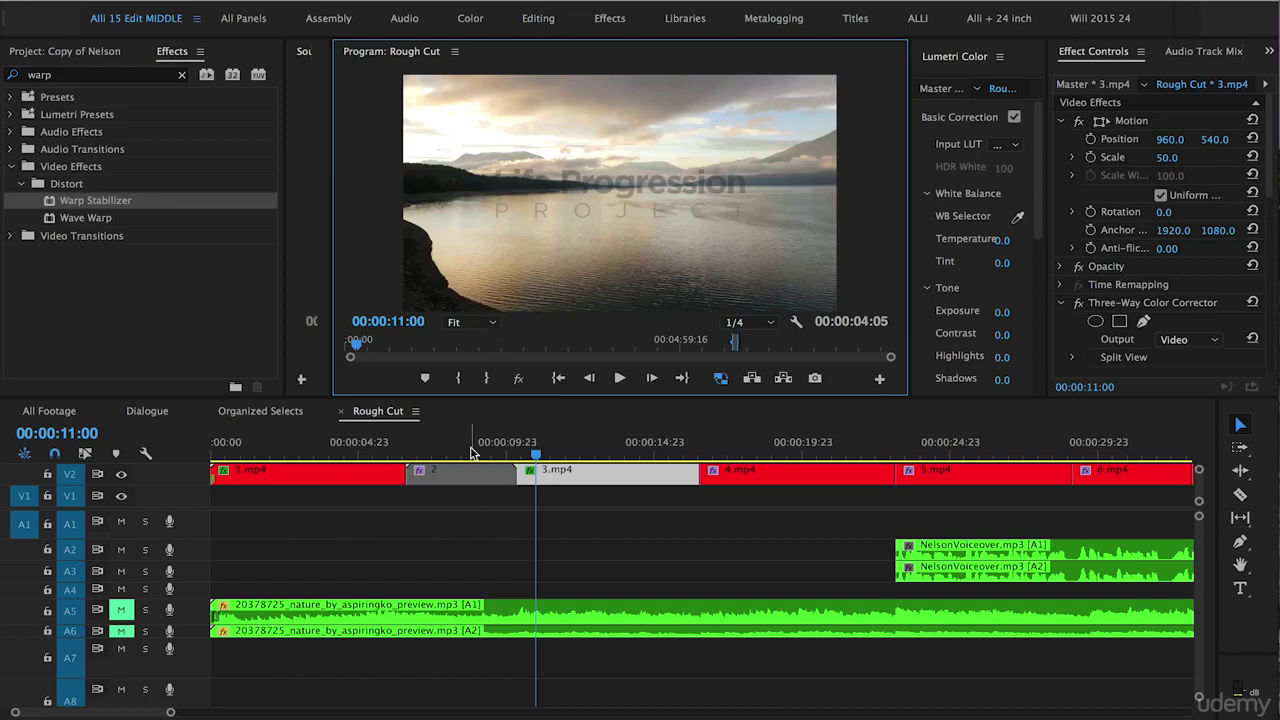
Mute audio tracks A1 to A4 and place the playhead at the start of clip 9.mp4 on V2.
drag(536, 453, 672, 462)
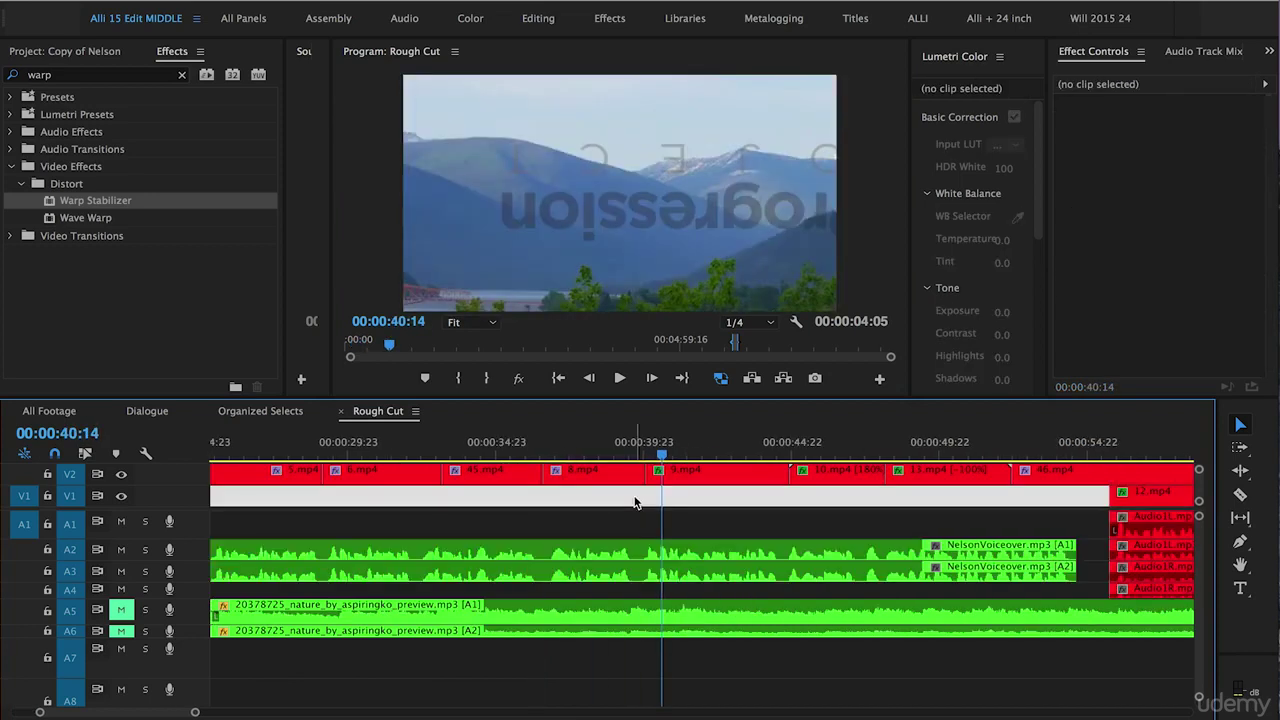
click(697, 466)
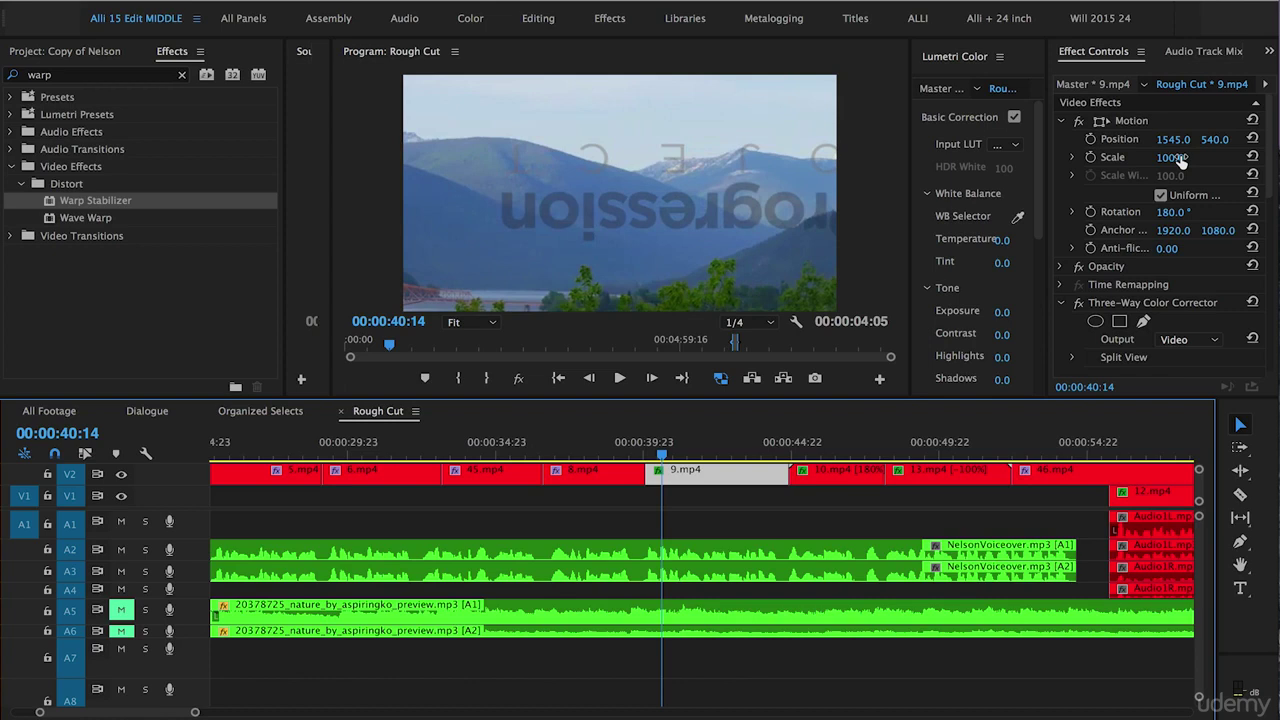
click(122, 521)
click(122, 549)
click(123, 571)
click(121, 589)
click(646, 455)
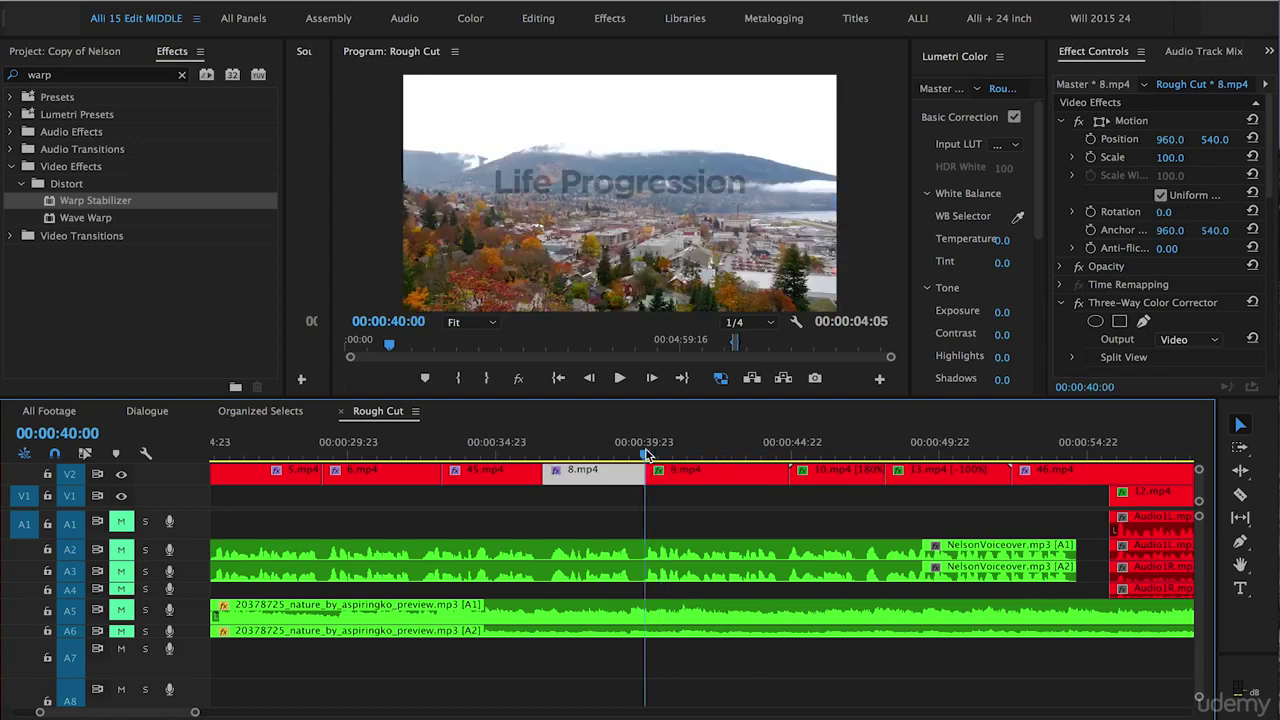
Play back clip 9.mp4 with the Program monitor maximized, and restore the normal layout.
click(587, 181)
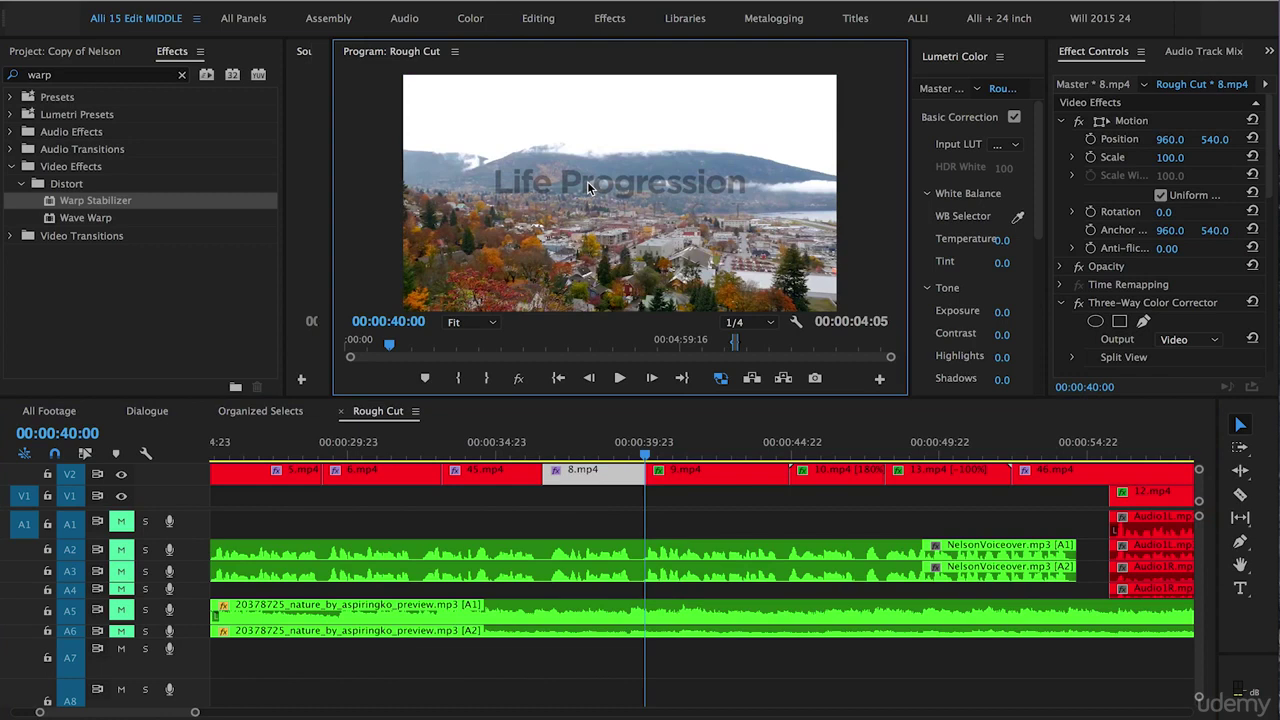
key(grave)
key(space)
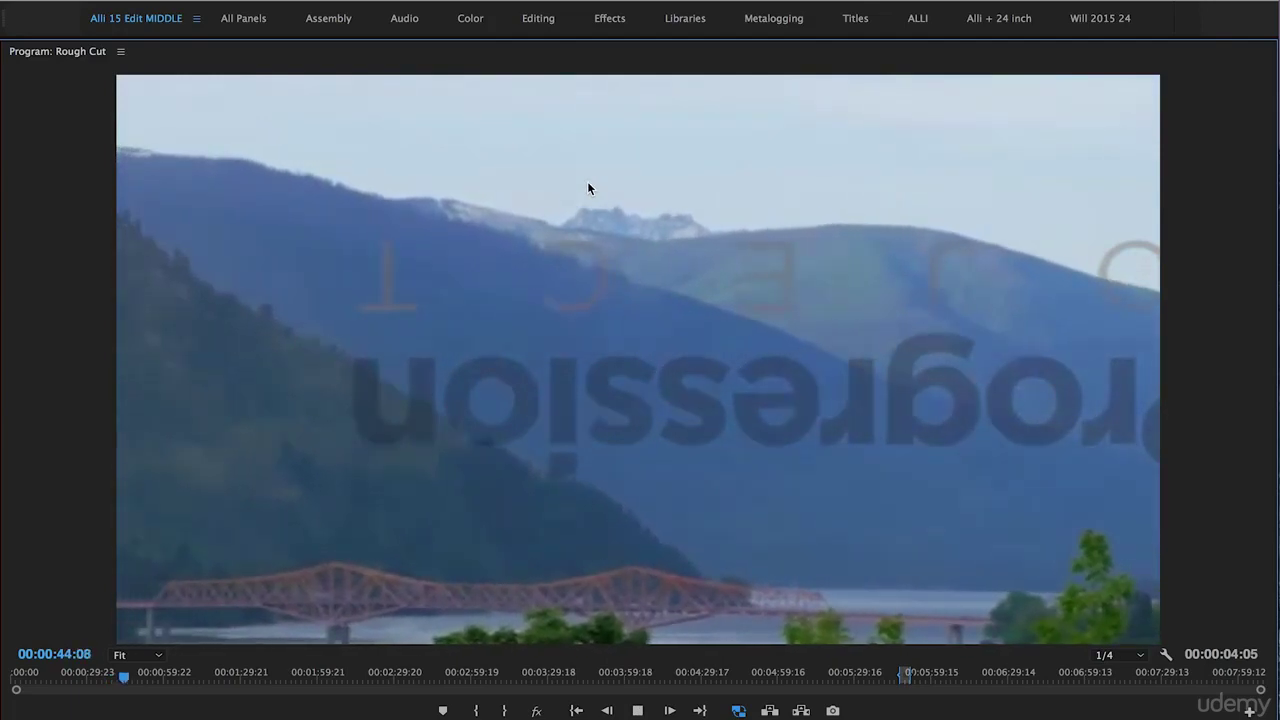
key(space)
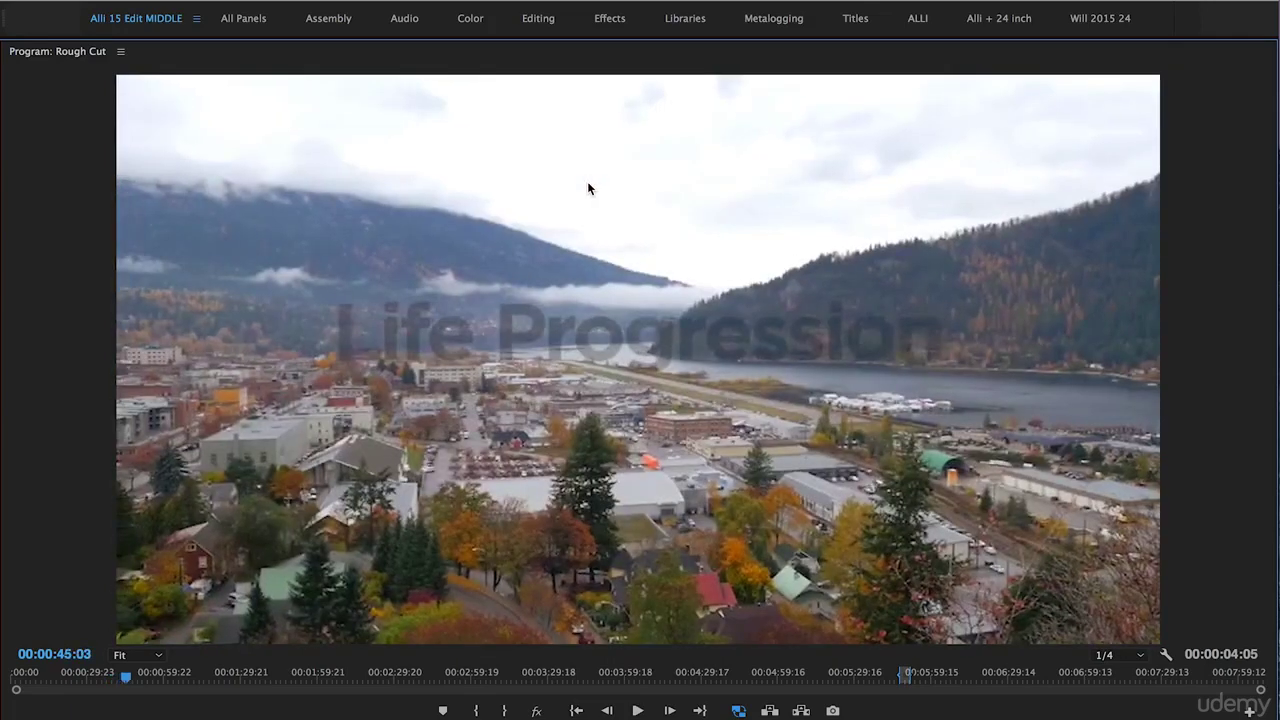
key(grave)
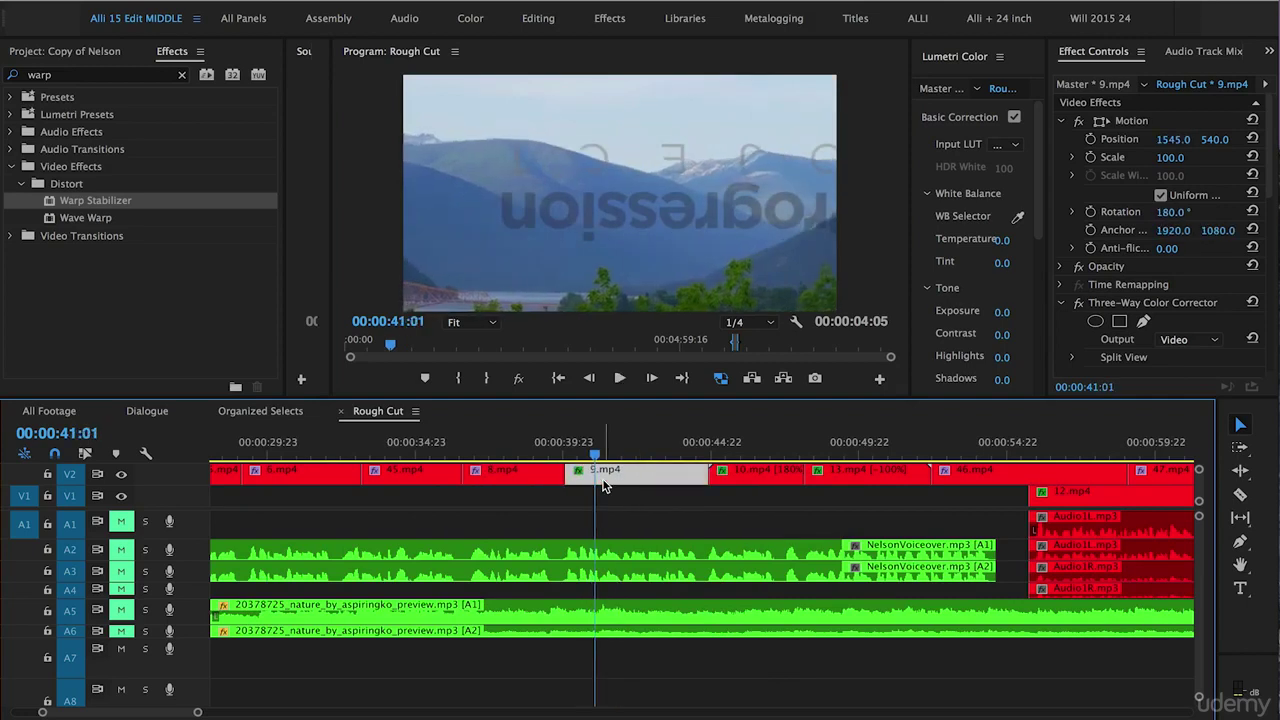
Nest clip 9.mp4 on V2 into a nested sequence named 9.
right_click(631, 476)
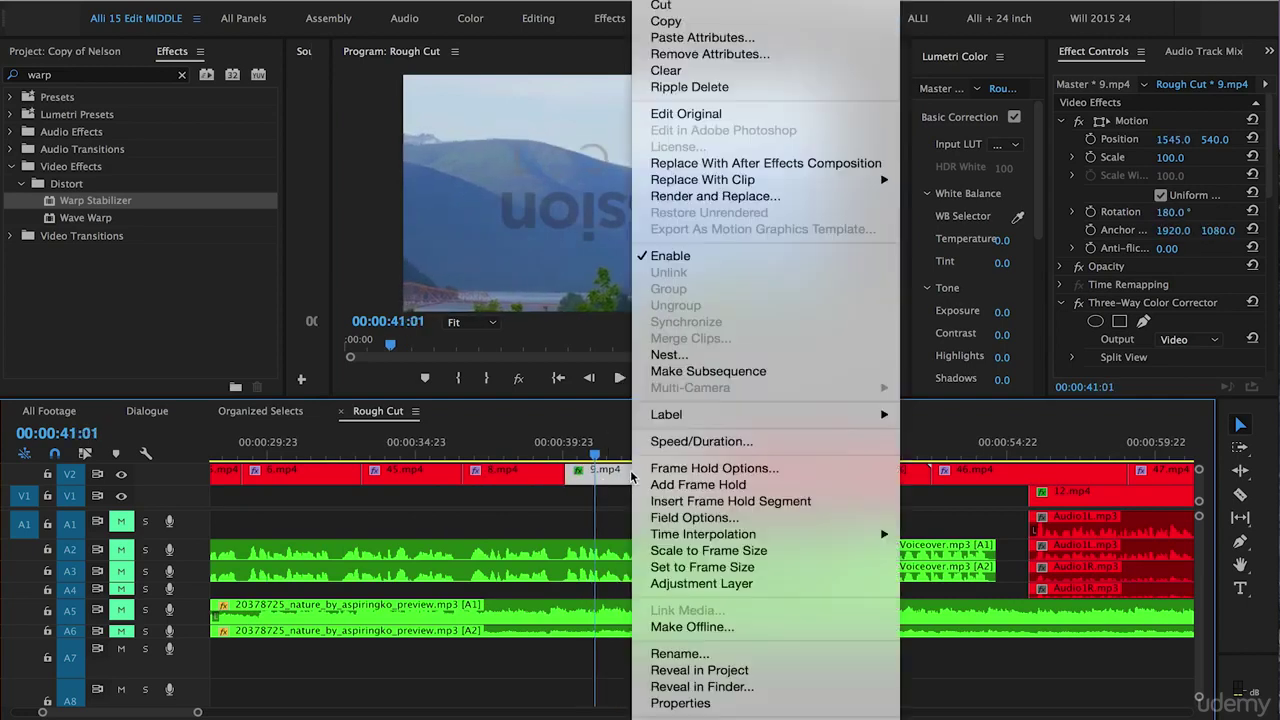
click(664, 355)
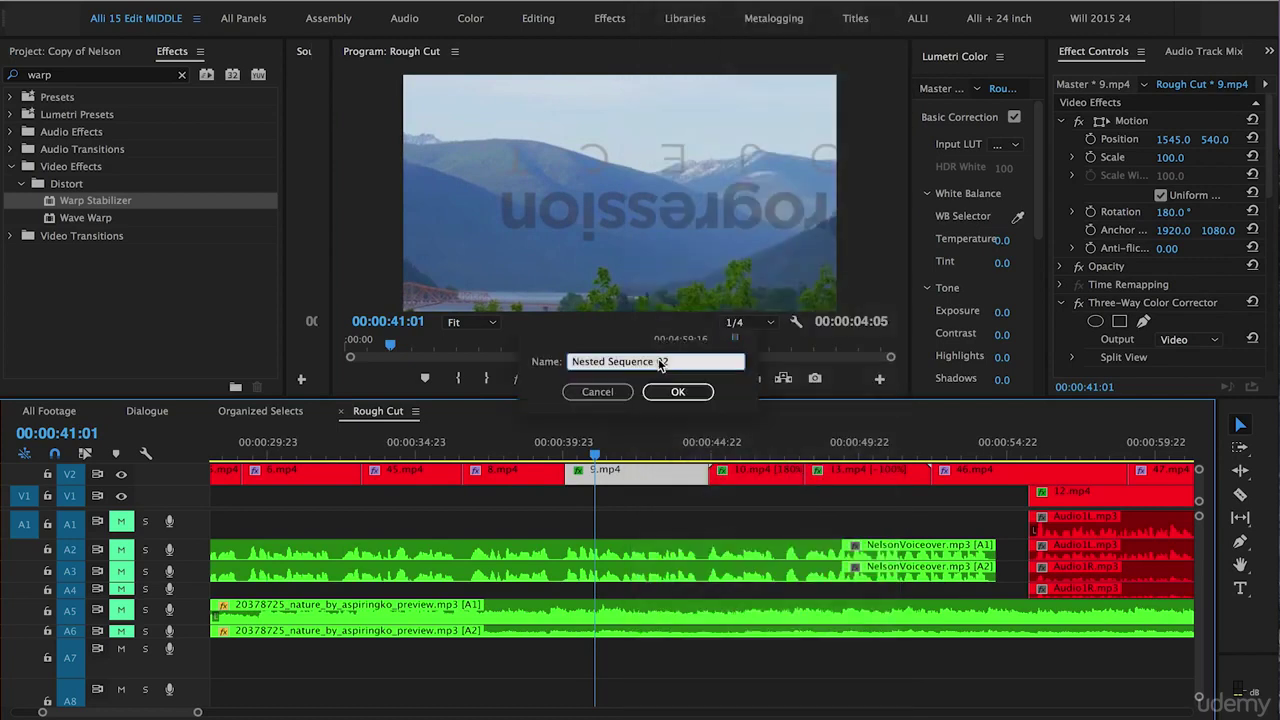
text(9)
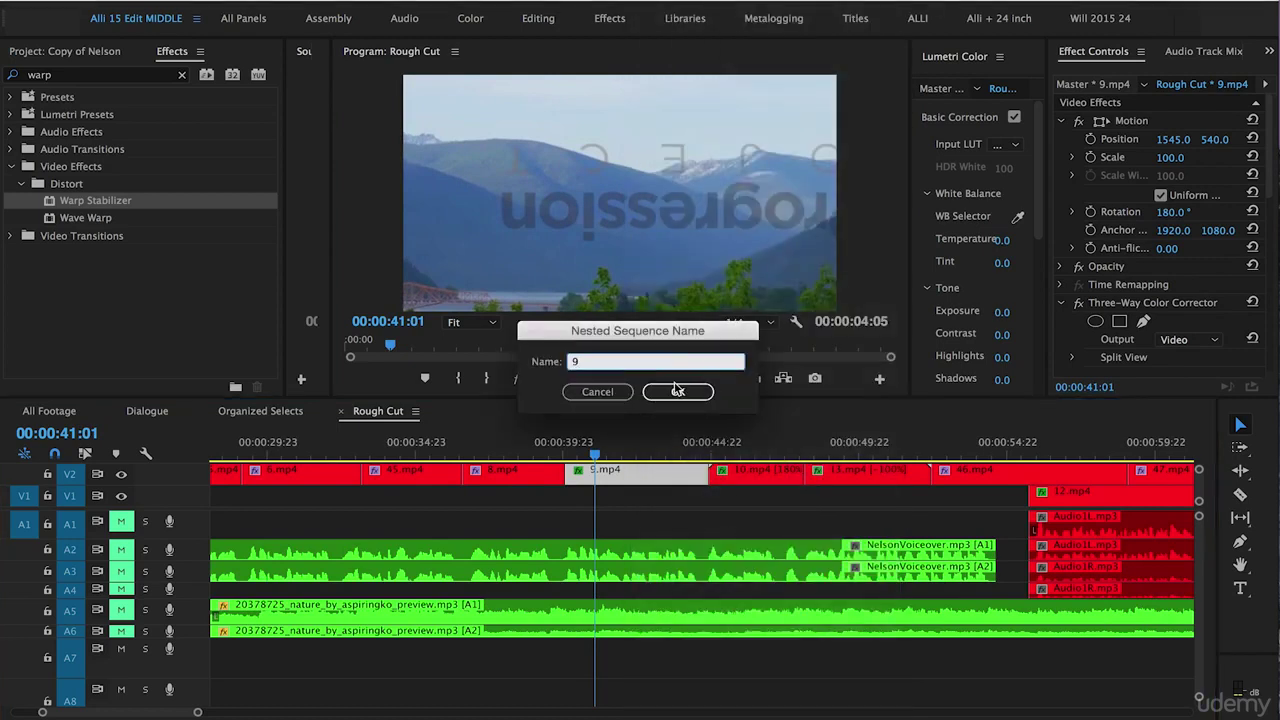
click(677, 393)
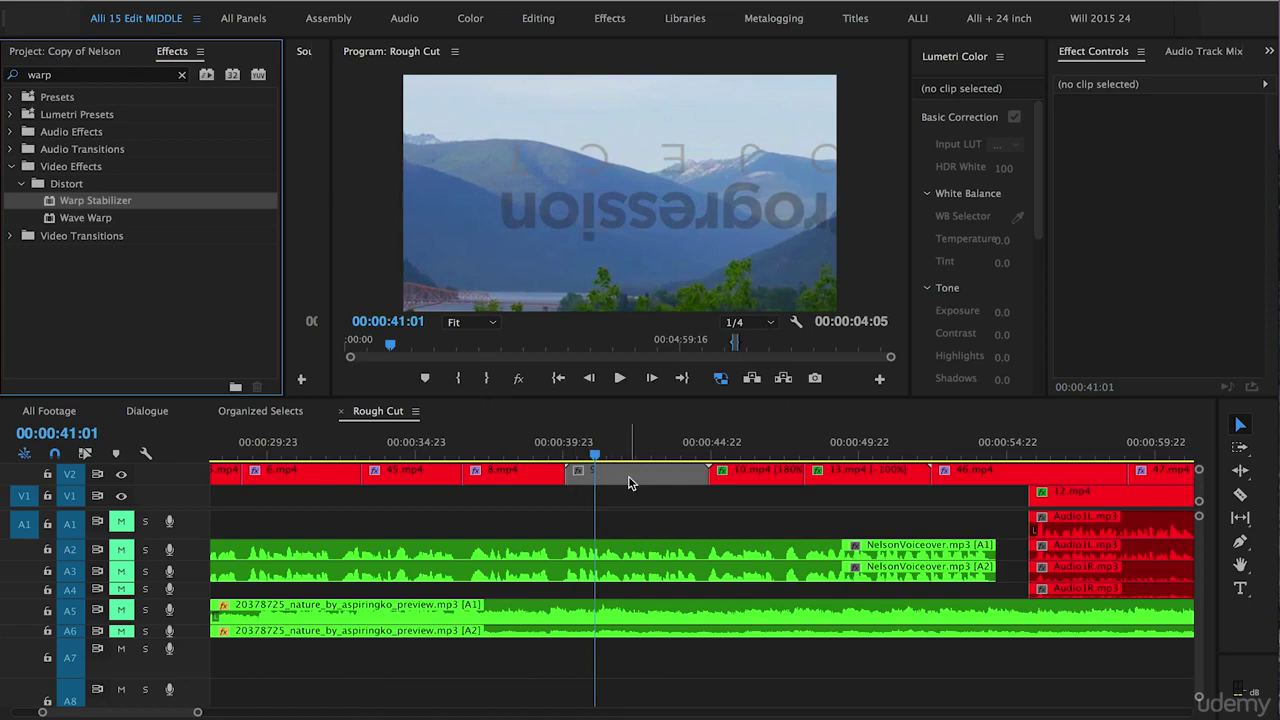
Open the nested sequence 9 and scrub through the original 9.mp4 clip inside it.
double_click(620, 485)
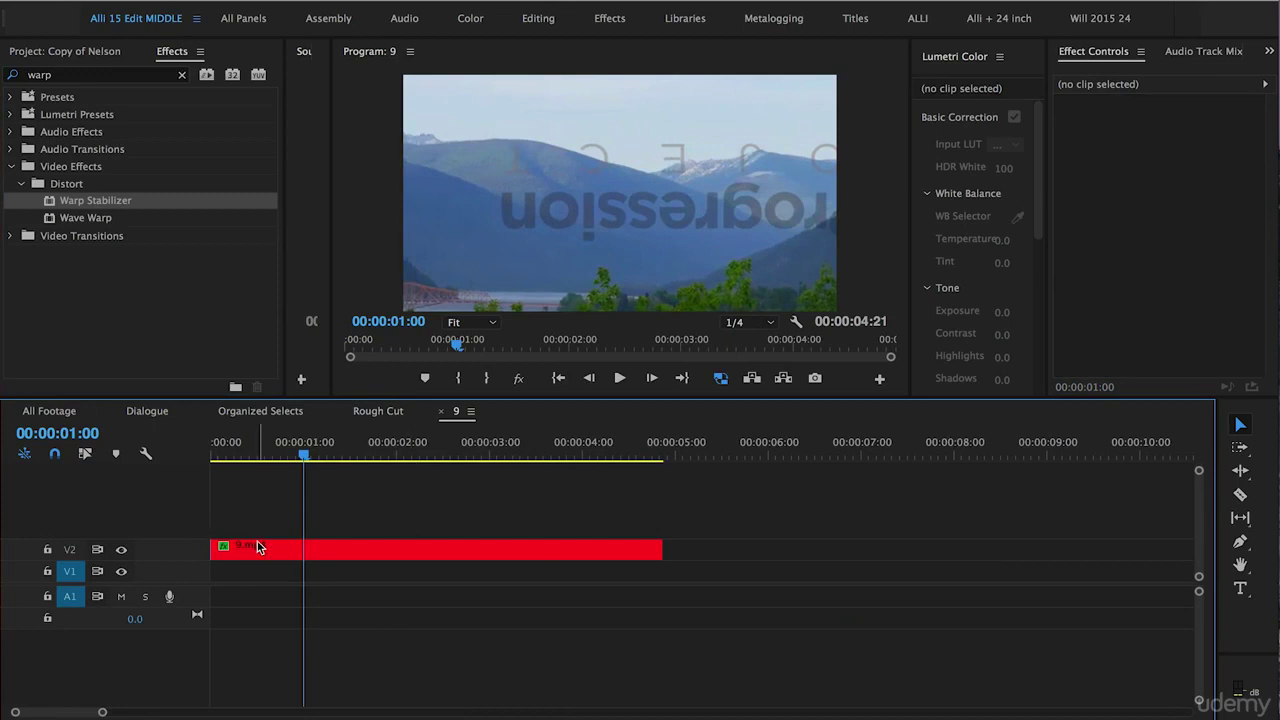
click(316, 446)
drag(317, 518, 366, 462)
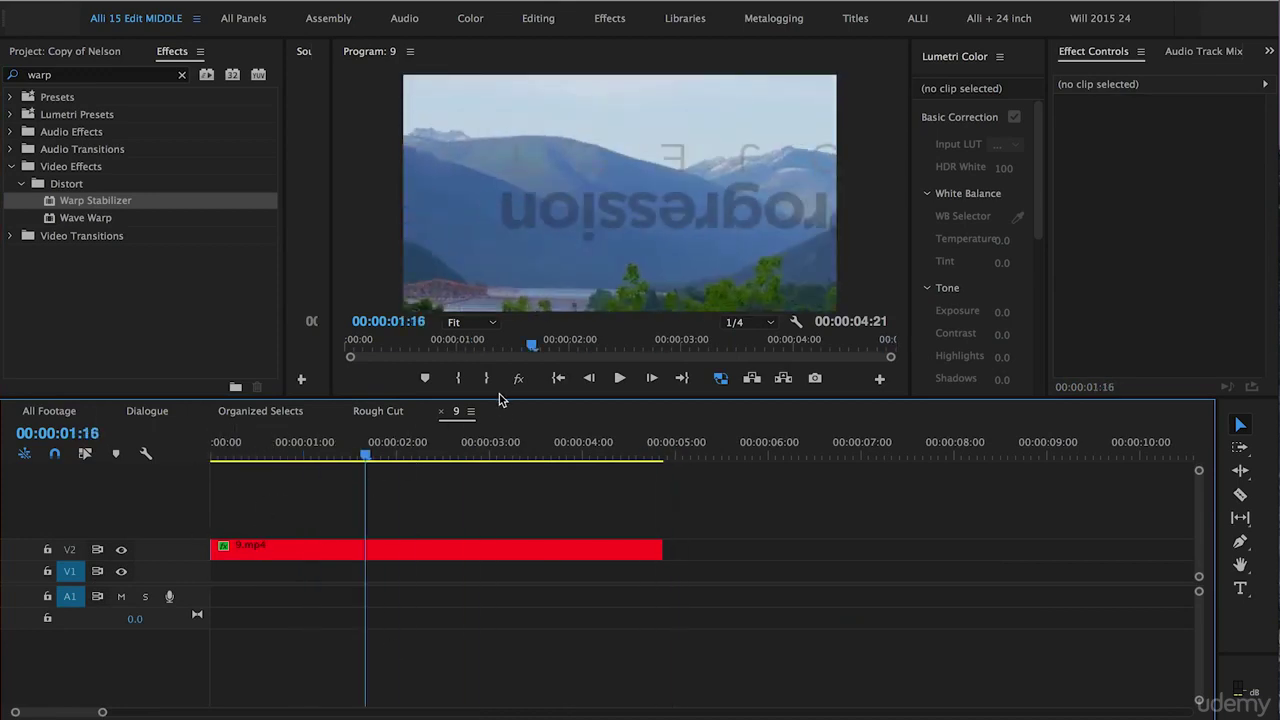
Apply the Warp Stabilizer effect to nested clip 9 on V2 of the Rough Cut sequence, and save the project.
click(353, 412)
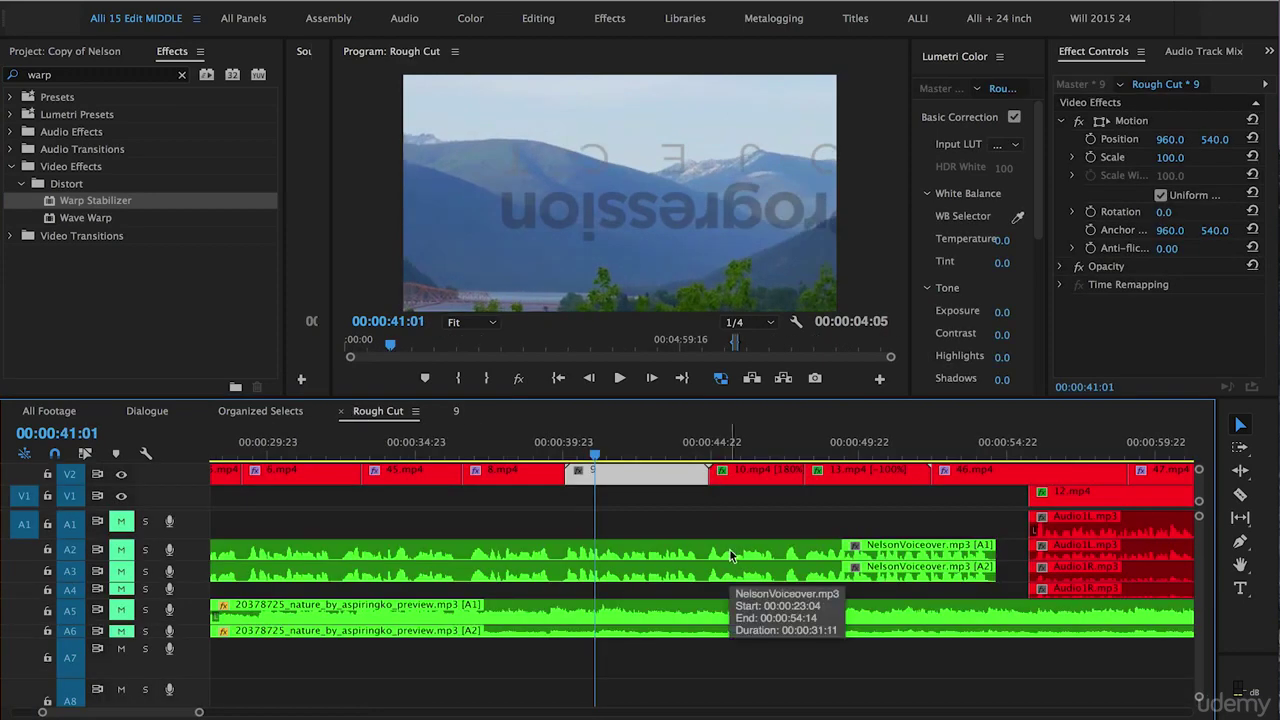
drag(57, 210, 653, 474)
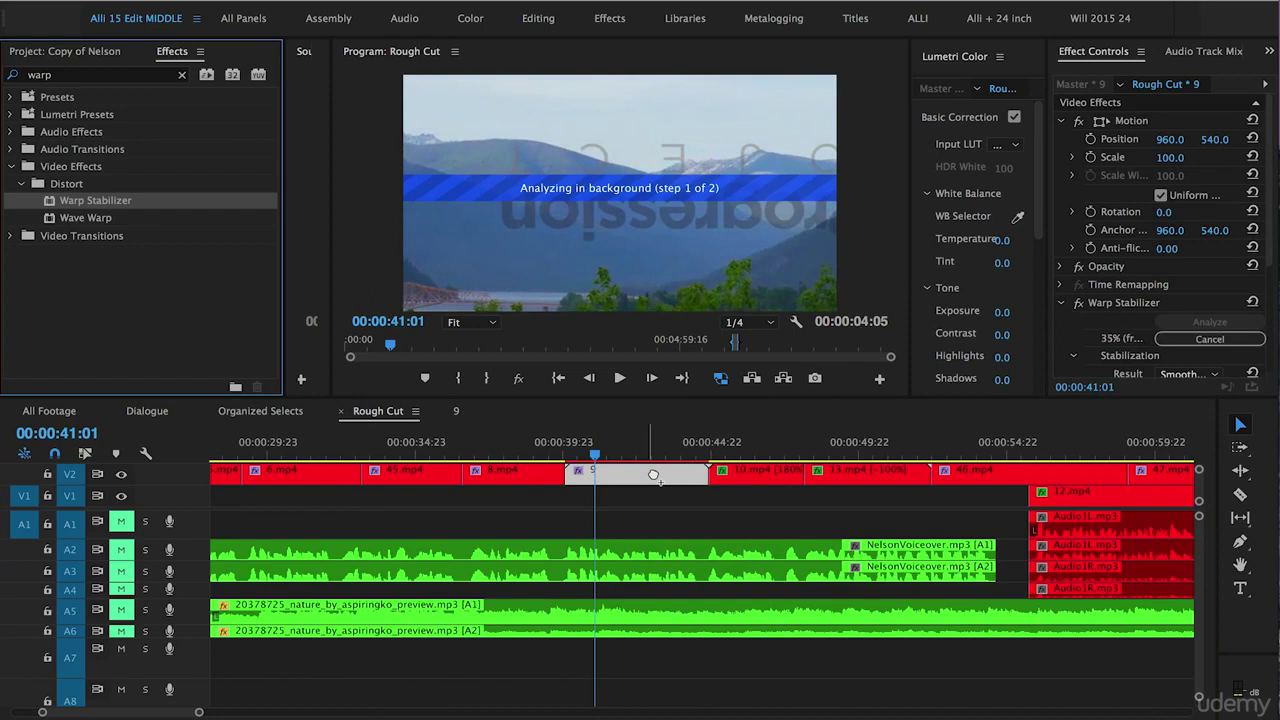
key(ctrl+s)
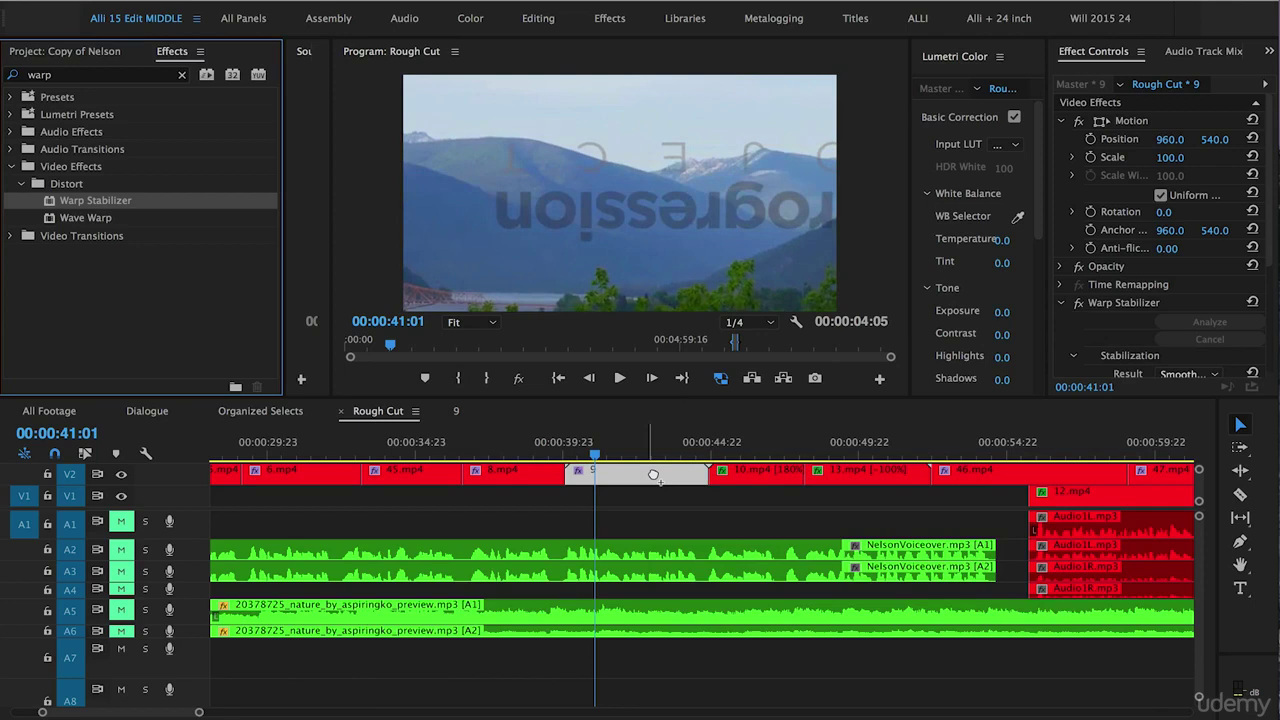
Play back the stabilized nested clip 9 from its start with the Program monitor maximized, and restore the normal layout.
click(565, 451)
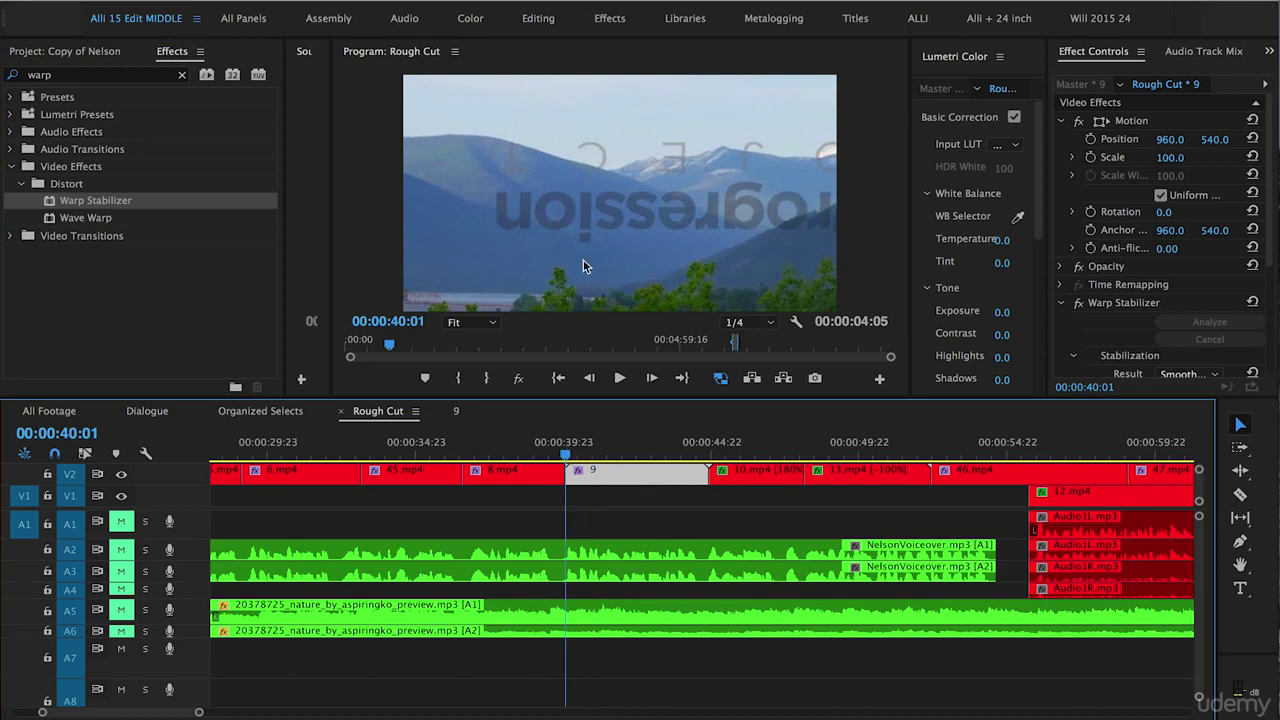
click(534, 266)
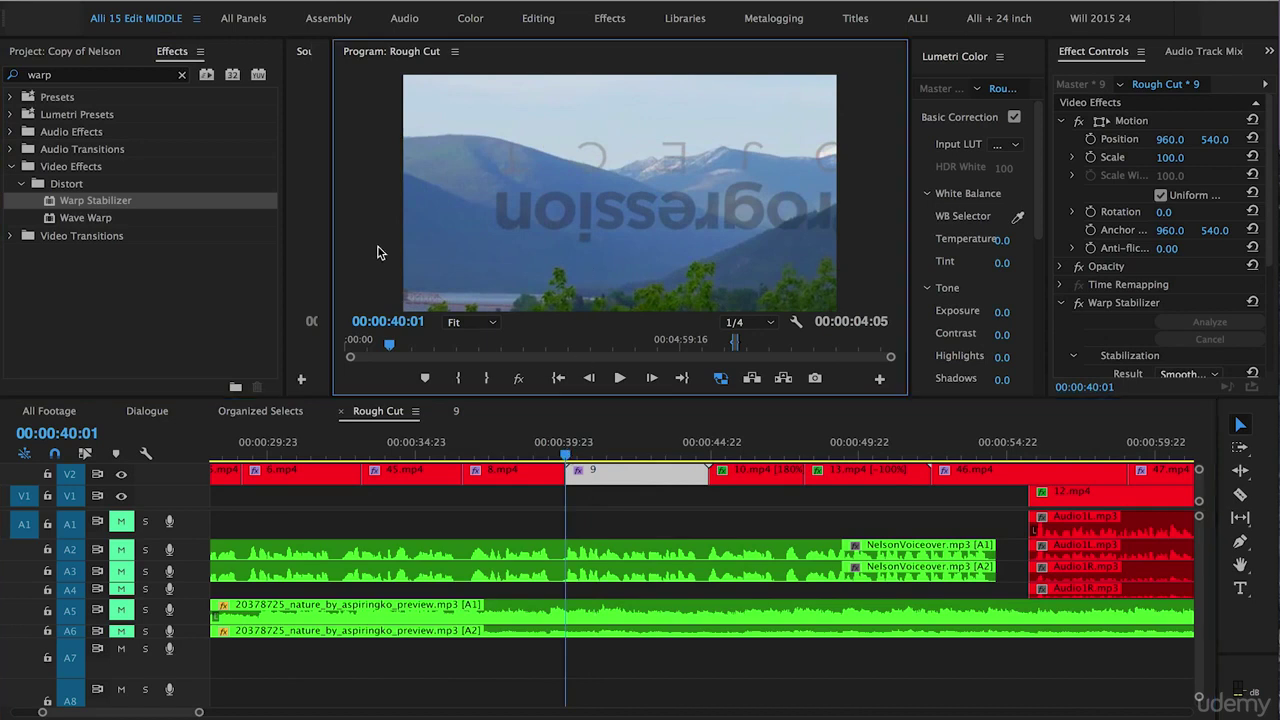
key(grave)
key(space)
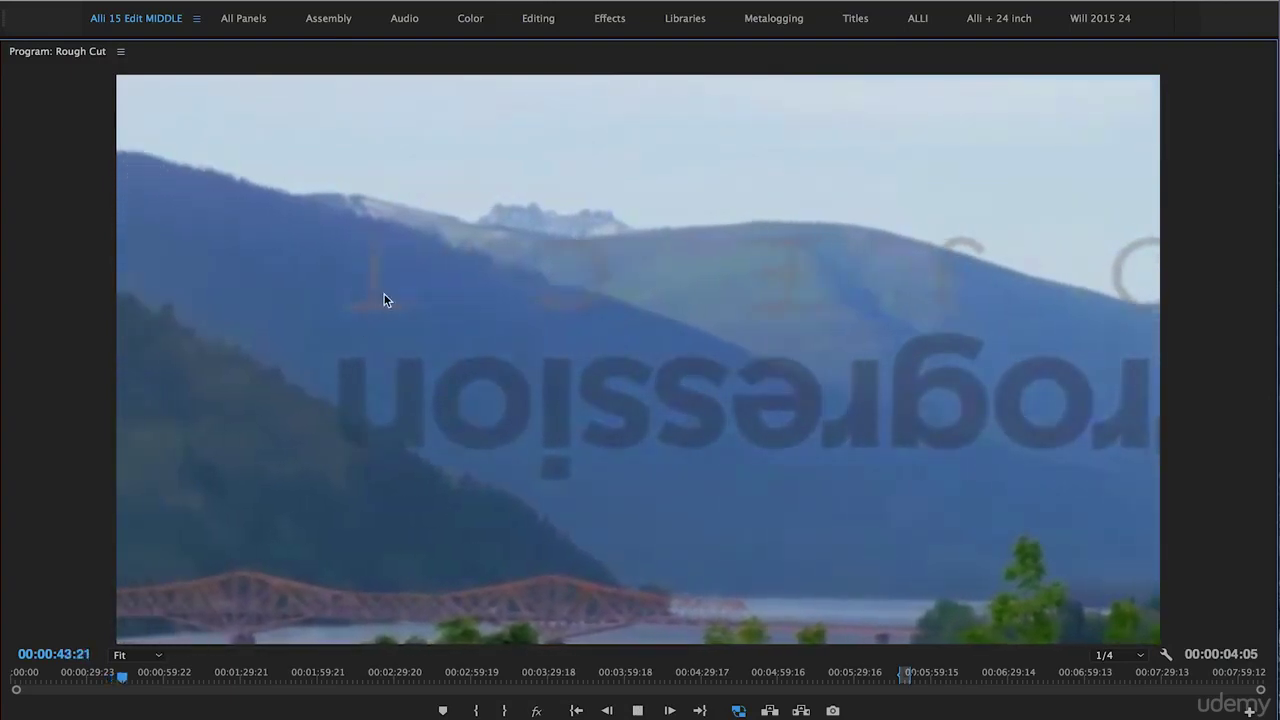
key(space)
key(grave)
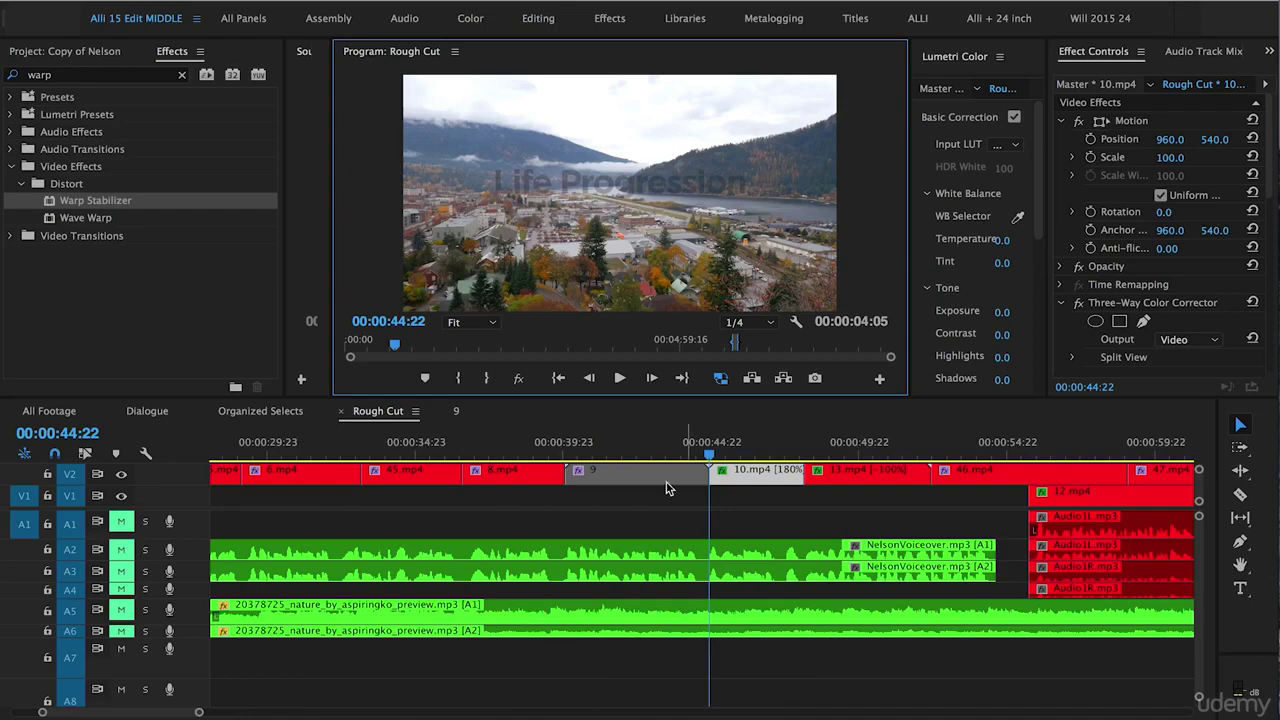
Review nested clip 9's Warp Stabilizer Result, Method and Framing options, keeping Smooth Motion, Subspace Warp and Stabilize, Crop, Auto-scale.
drag(607, 448, 613, 448)
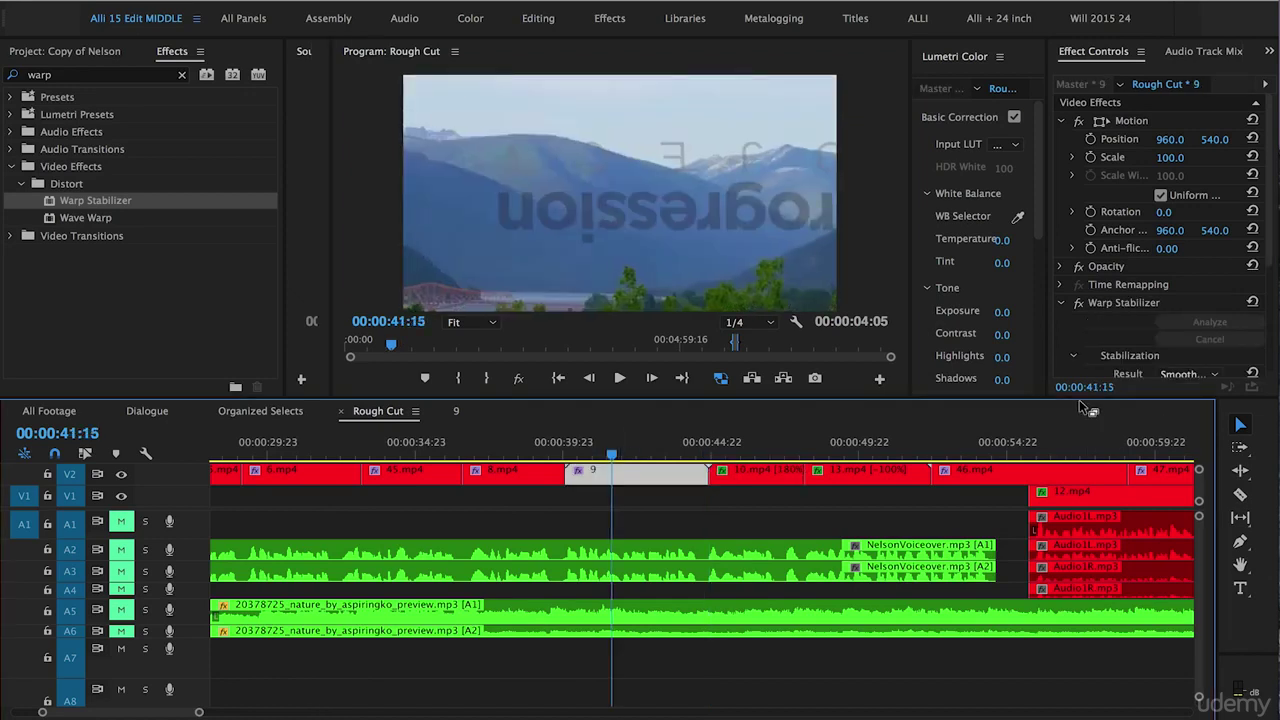
drag(1085, 401, 1084, 510)
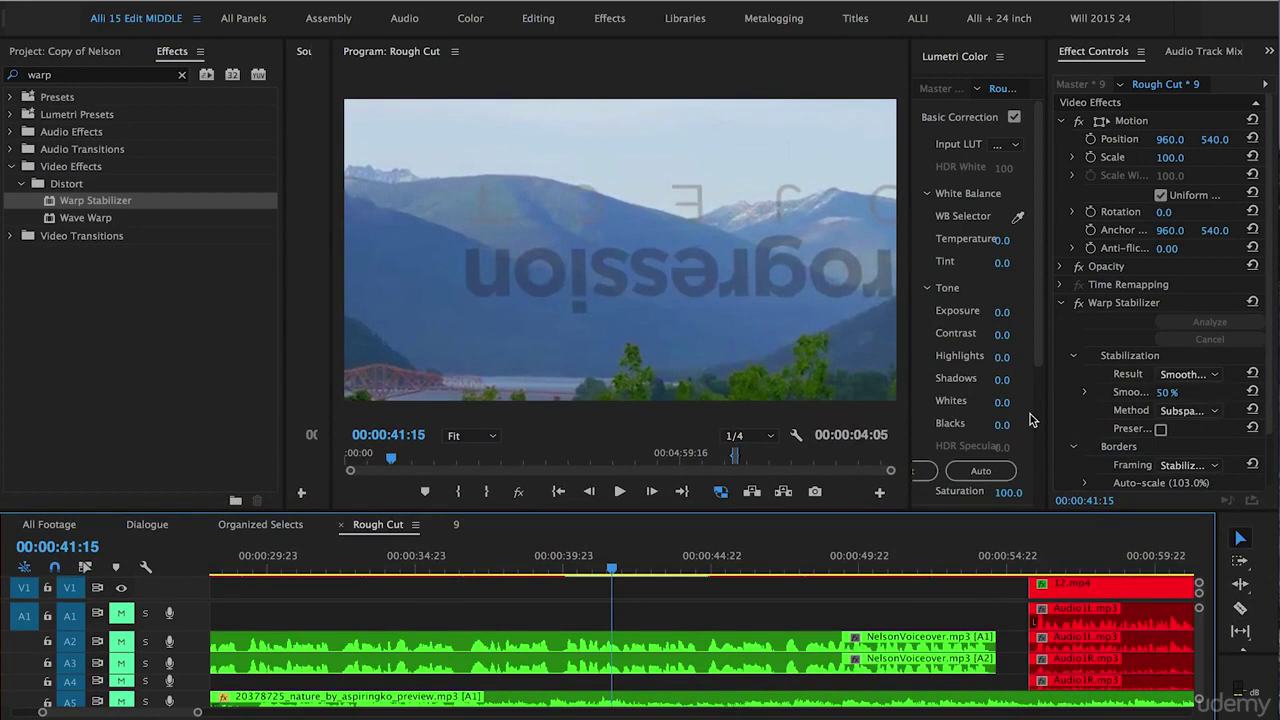
click(1186, 374)
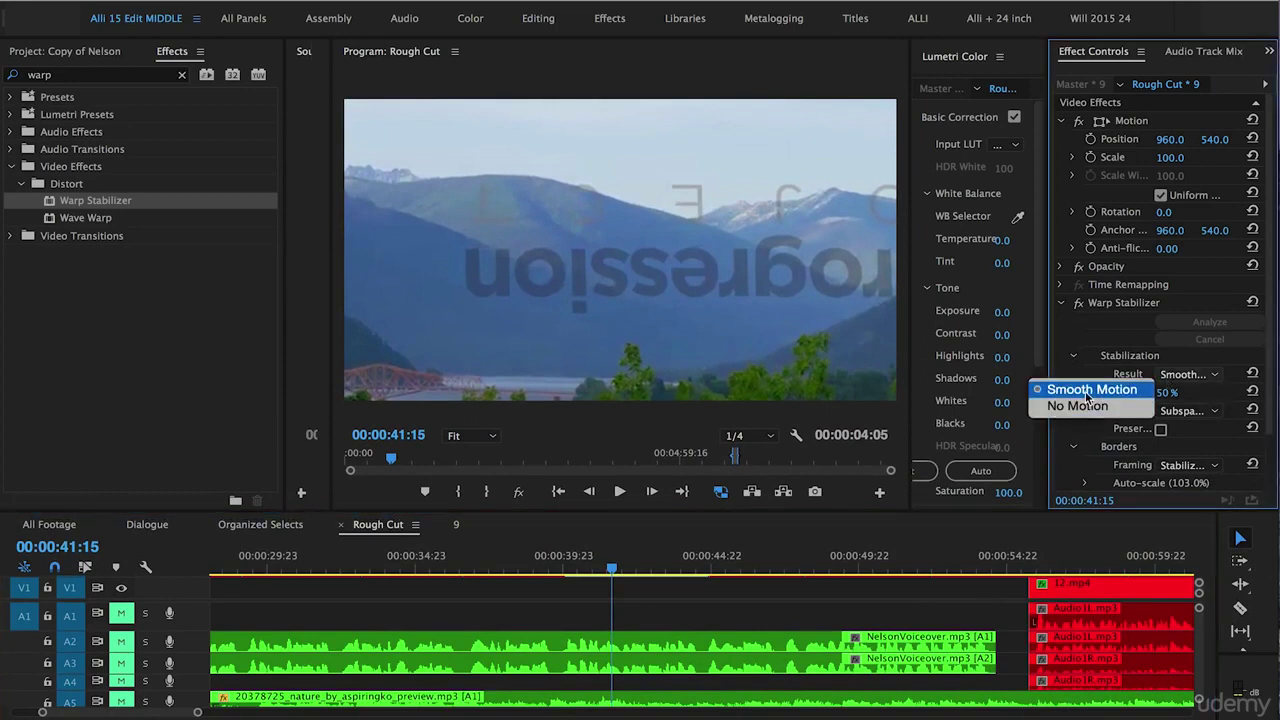
click(1066, 442)
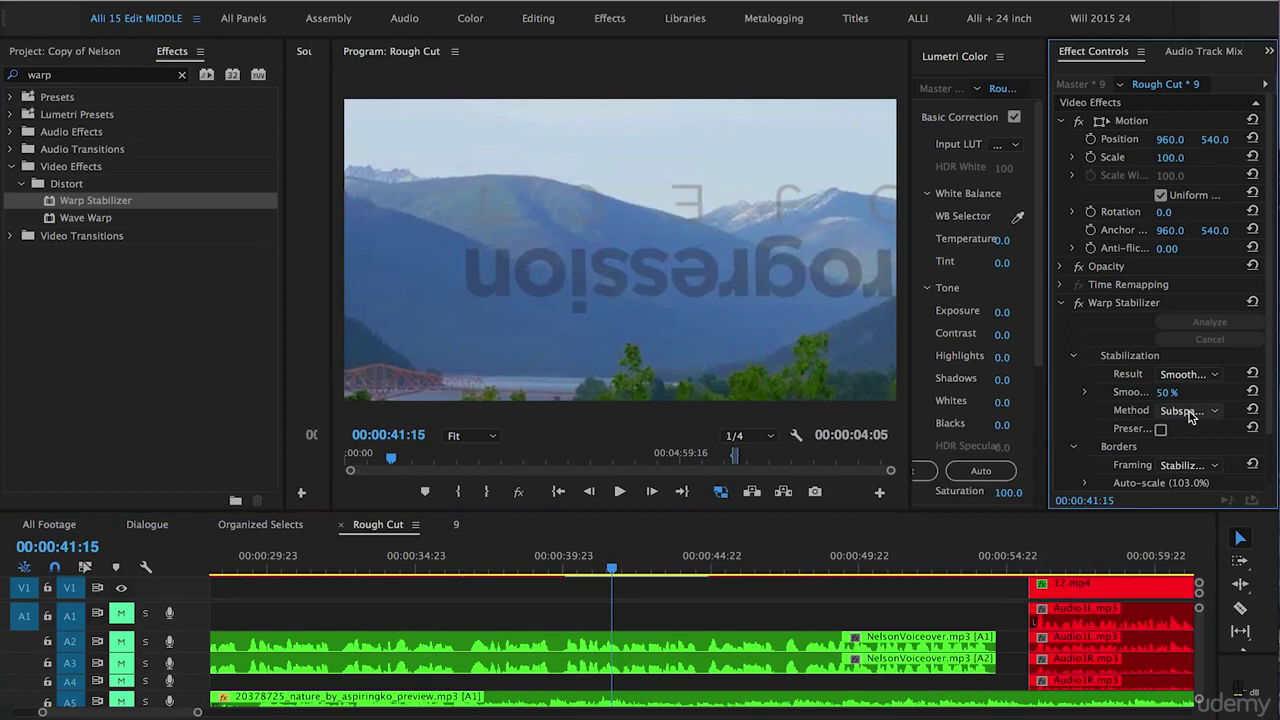
click(1188, 411)
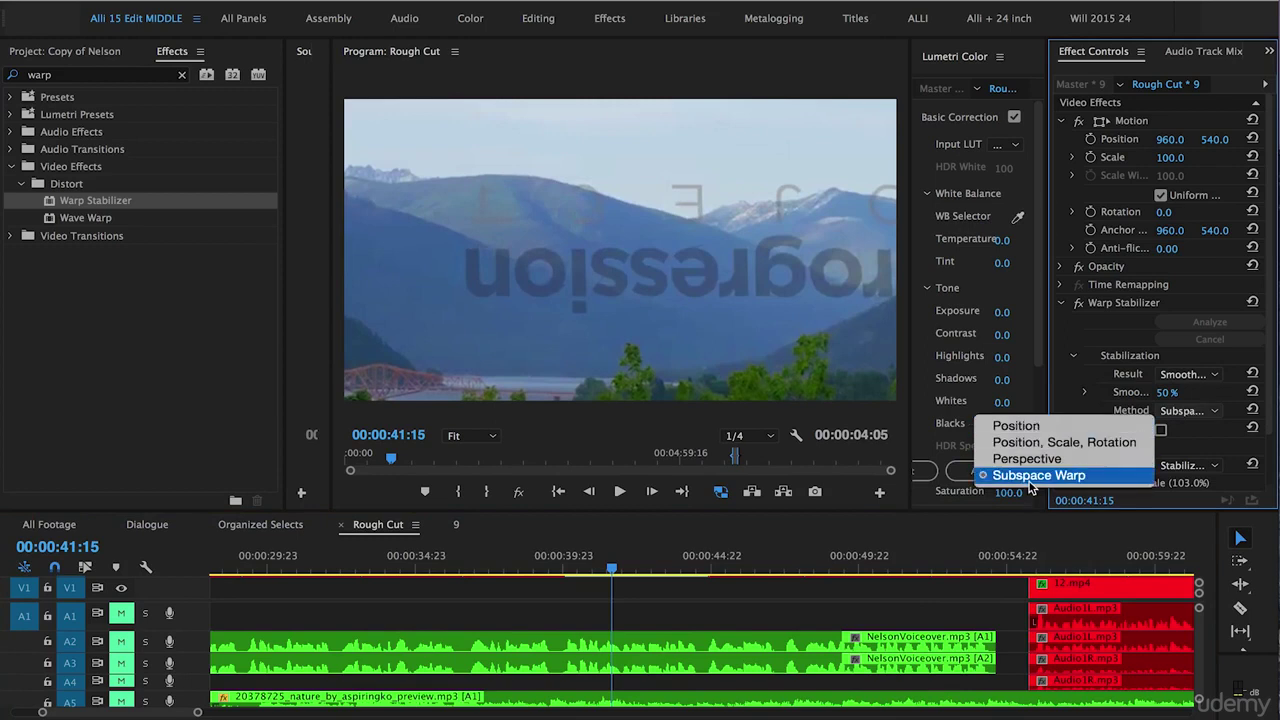
click(1080, 390)
click(1185, 465)
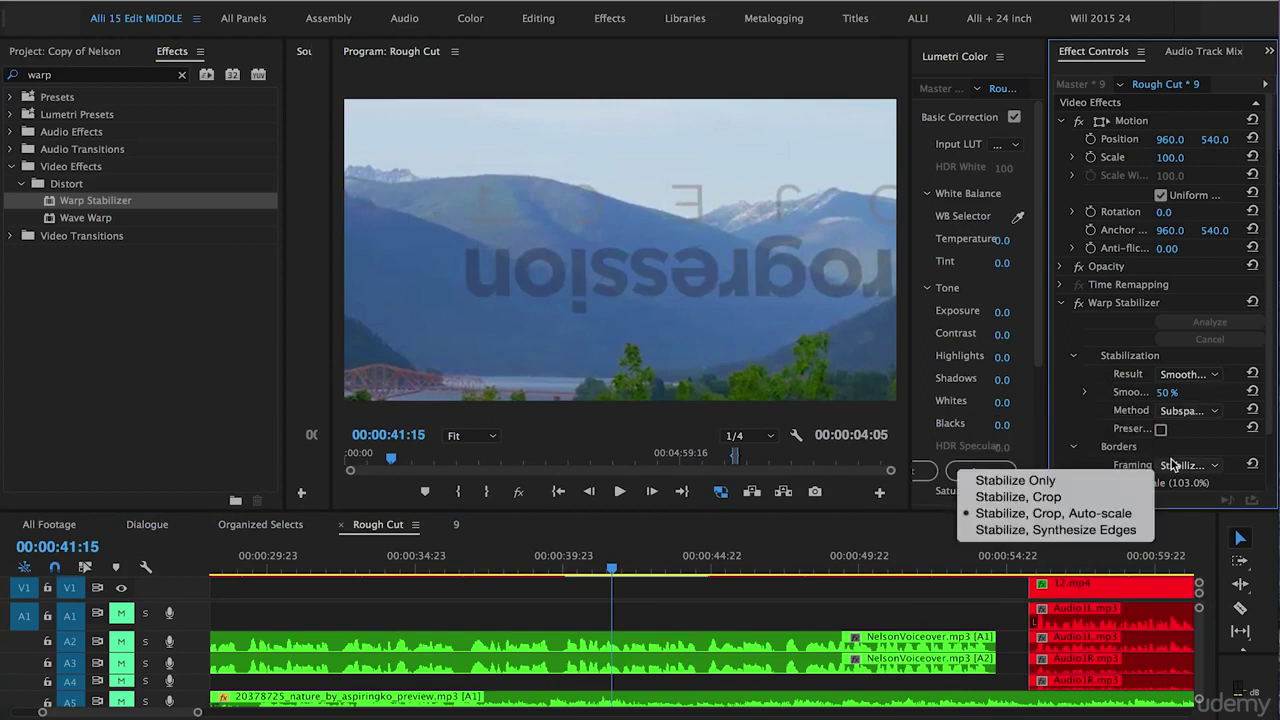
click(1024, 516)
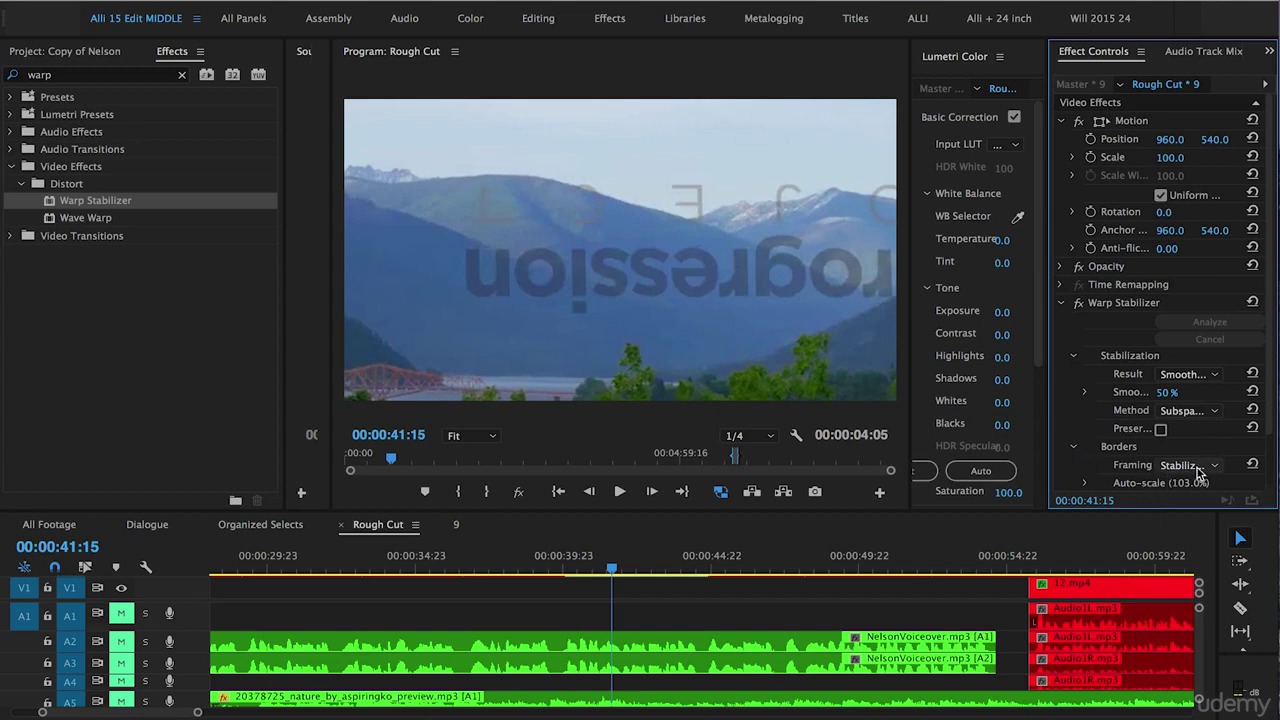
Set the Warp Stabilizer's Smoothness on nested clip 9 to 20%.
click(1167, 392)
text(20)
key(Return)
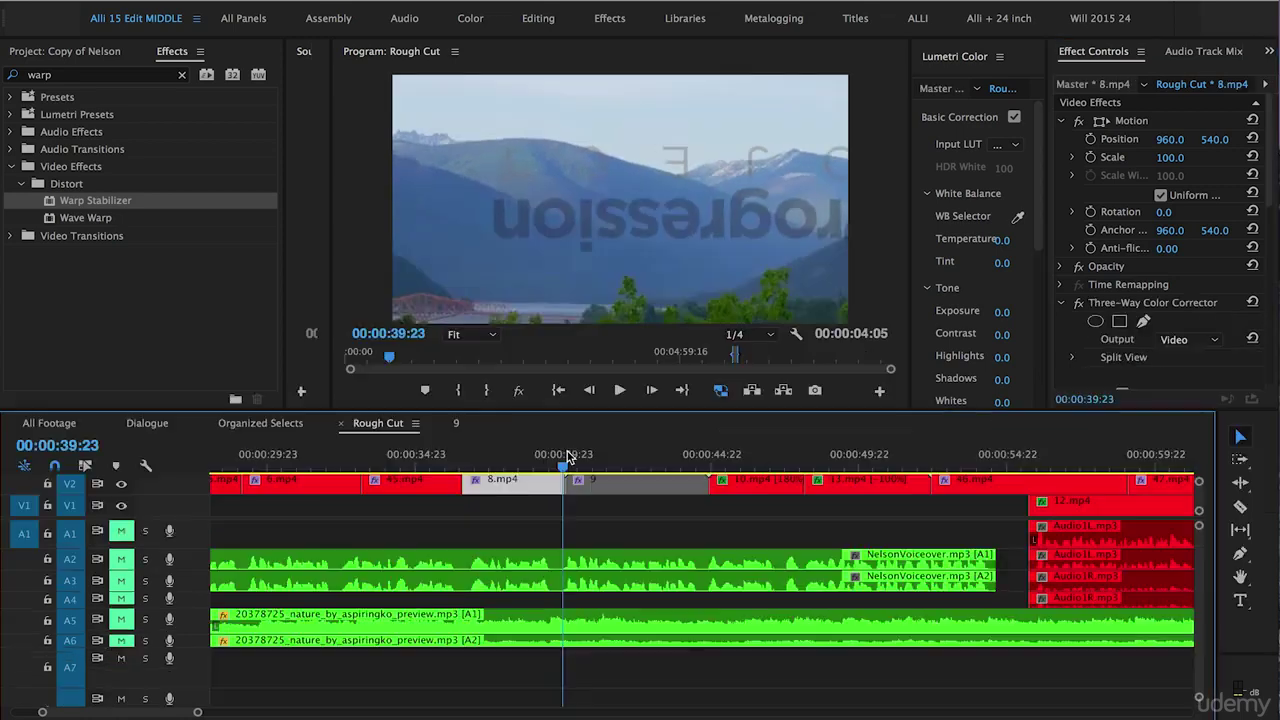
Play back nested clip 9 from its start at 20% Smoothness in the maximized Program monitor, and restore the normal layout.
click(569, 453)
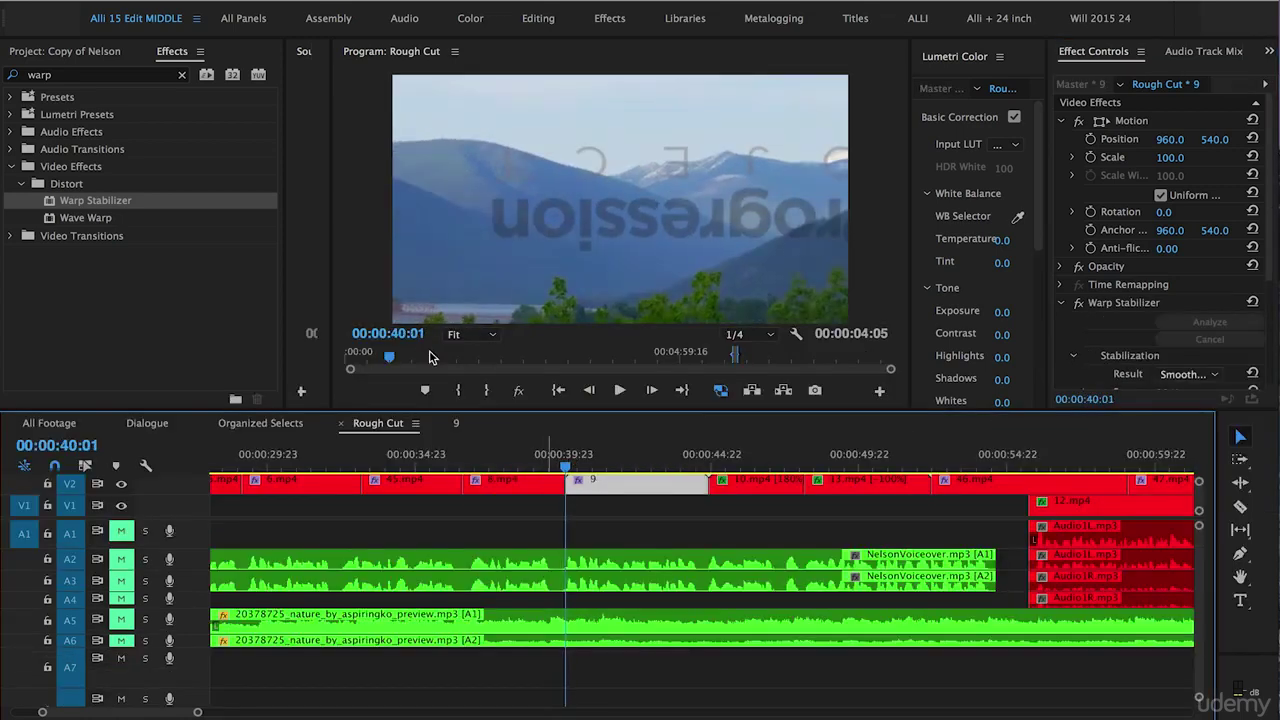
click(366, 285)
key(grave)
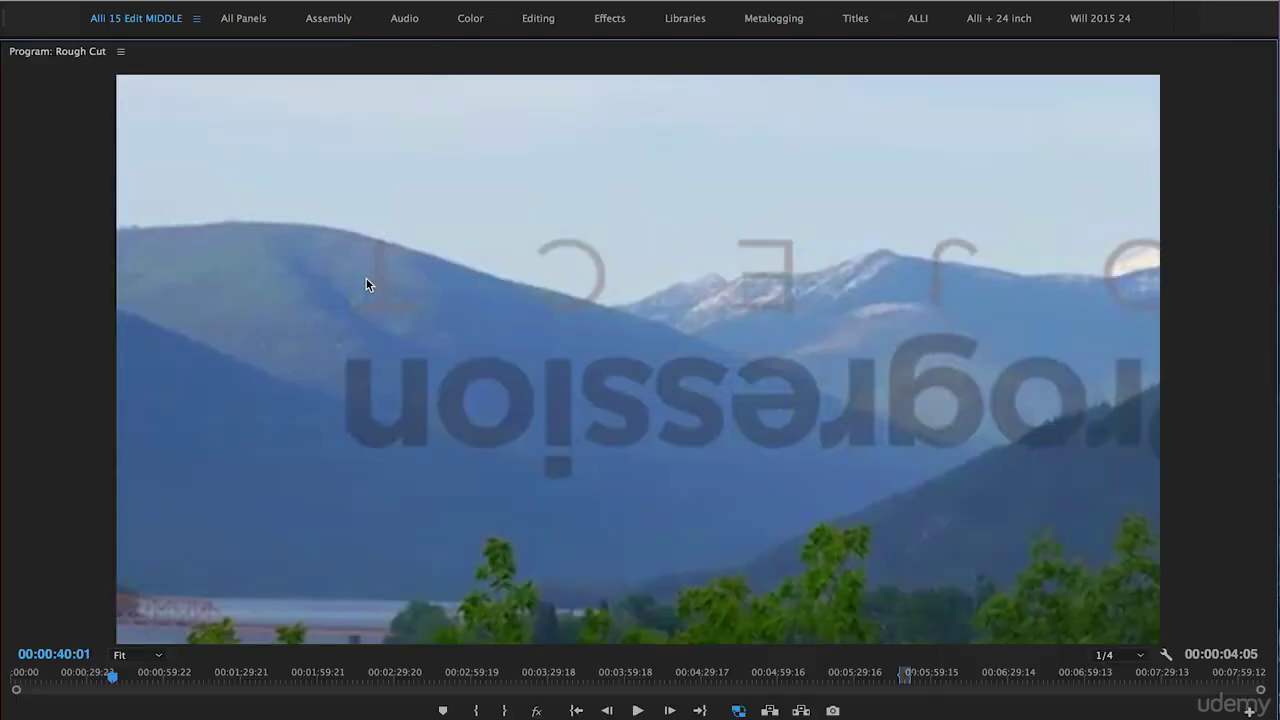
key(space)
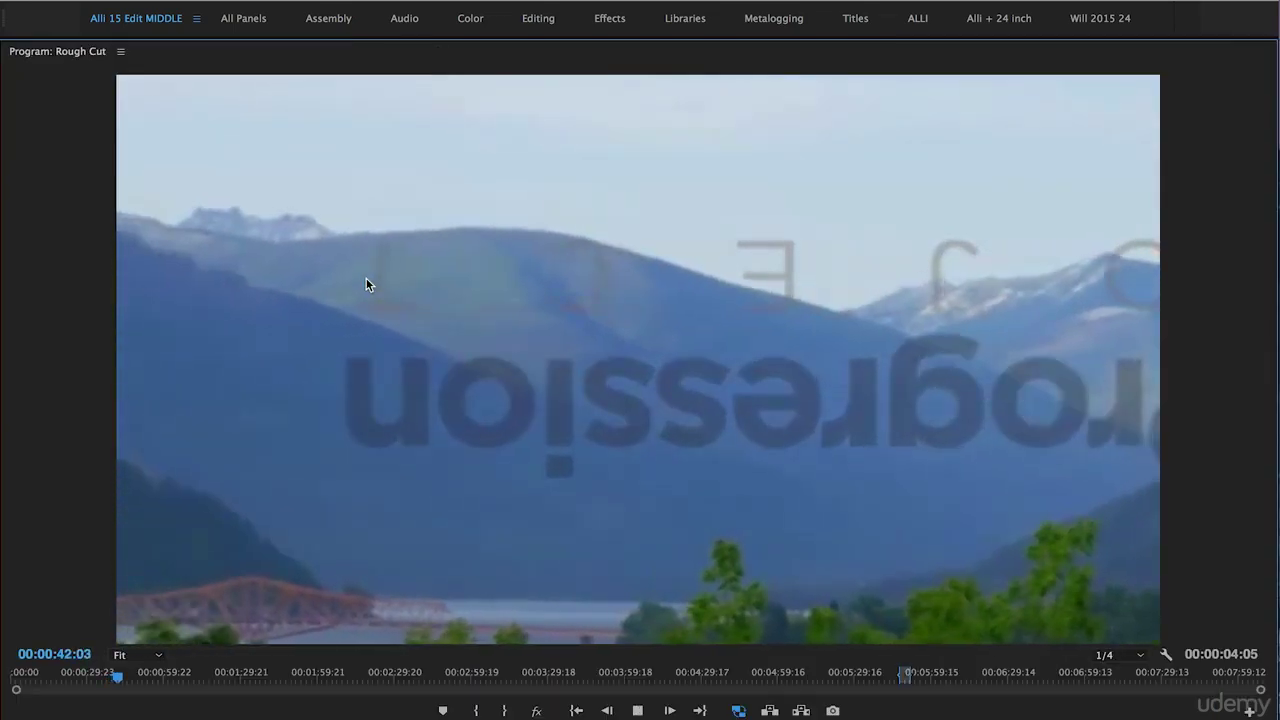
key(space)
key(grave)
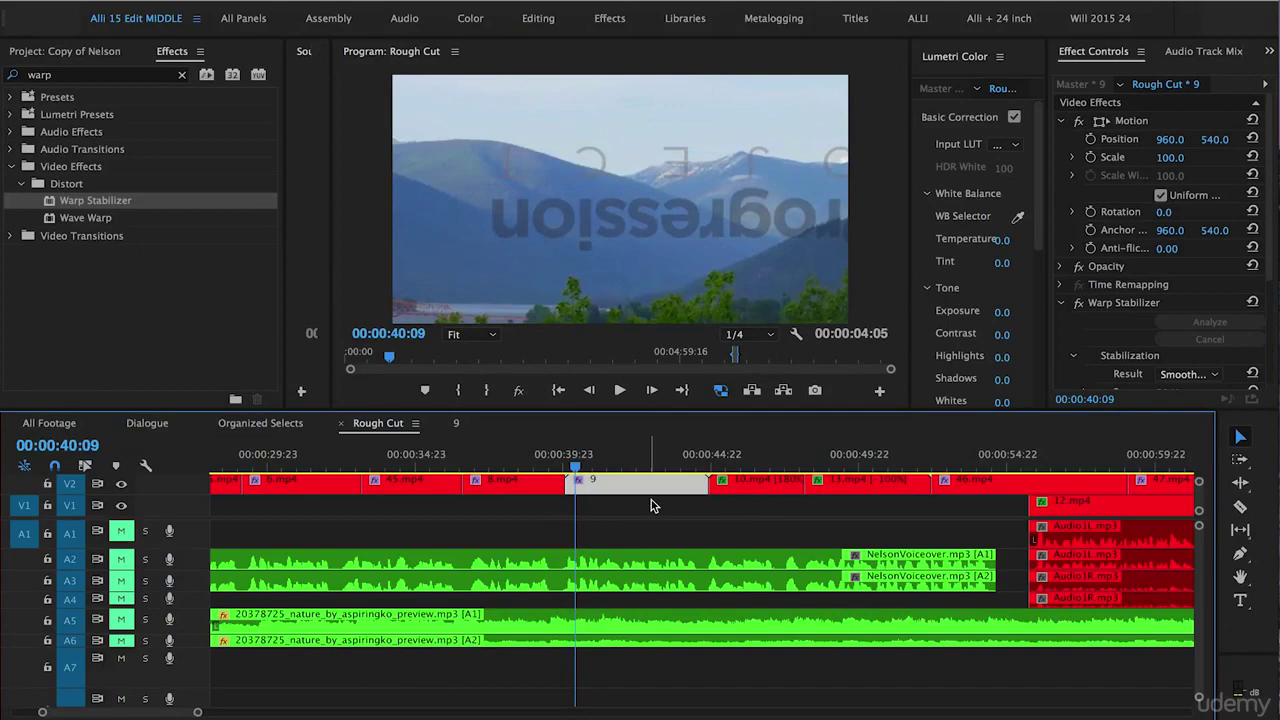
Set the Warp Stabilizer's Smoothness on nested clip 9 to 10%.
drag(1270, 264, 1275, 371)
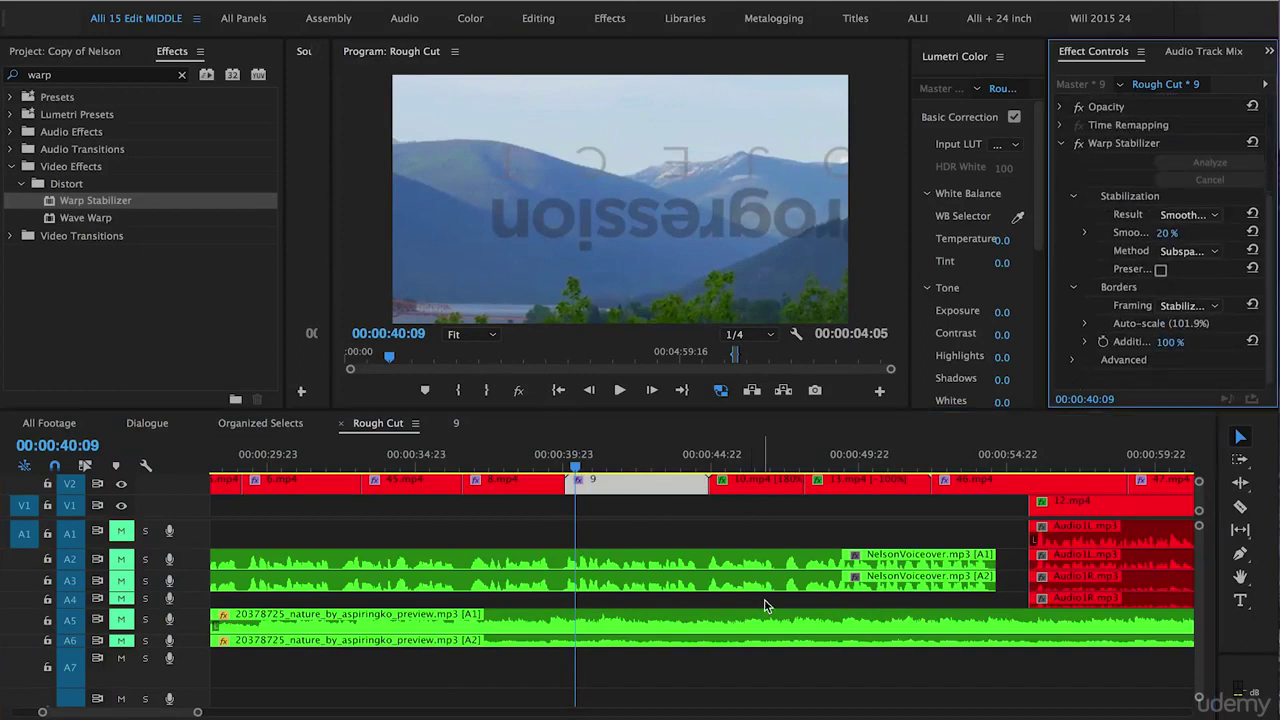
click(1166, 233)
text(10)
click(1102, 179)
Play back nested clip 9 at 10% Smoothness with the Program monitor maximized, and restore the normal layout.
click(610, 290)
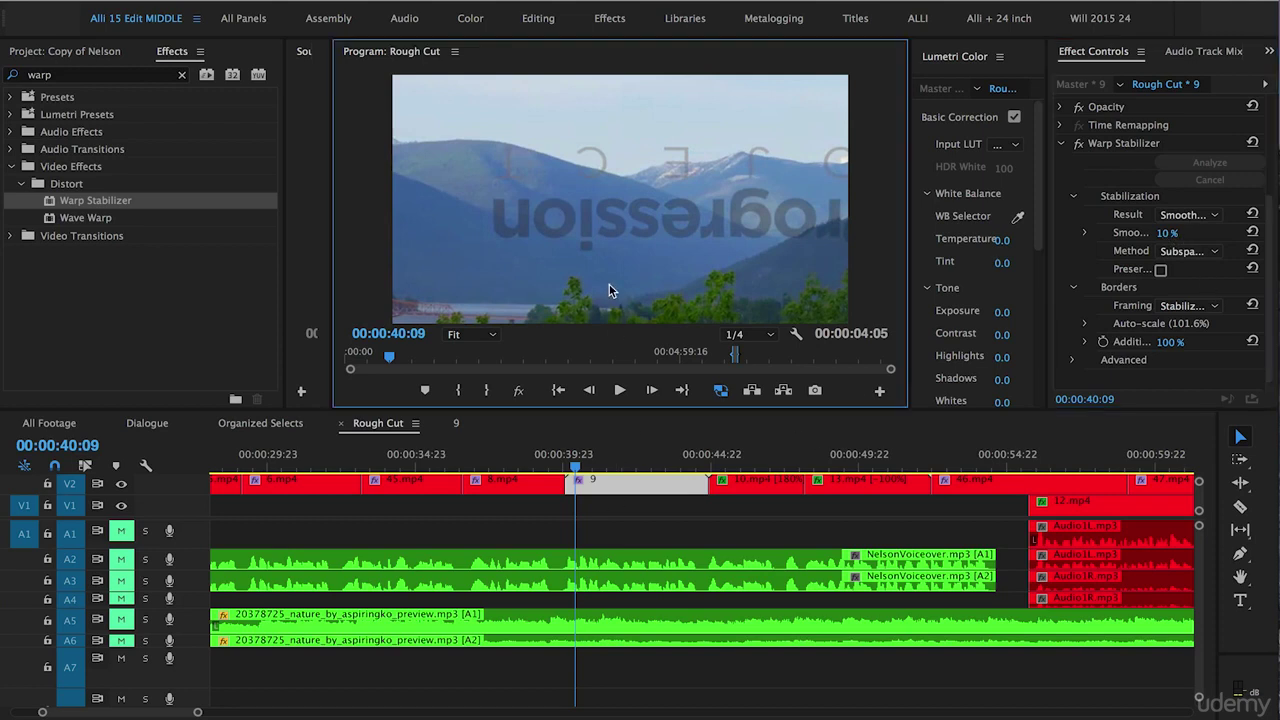
key(grave)
key(space)
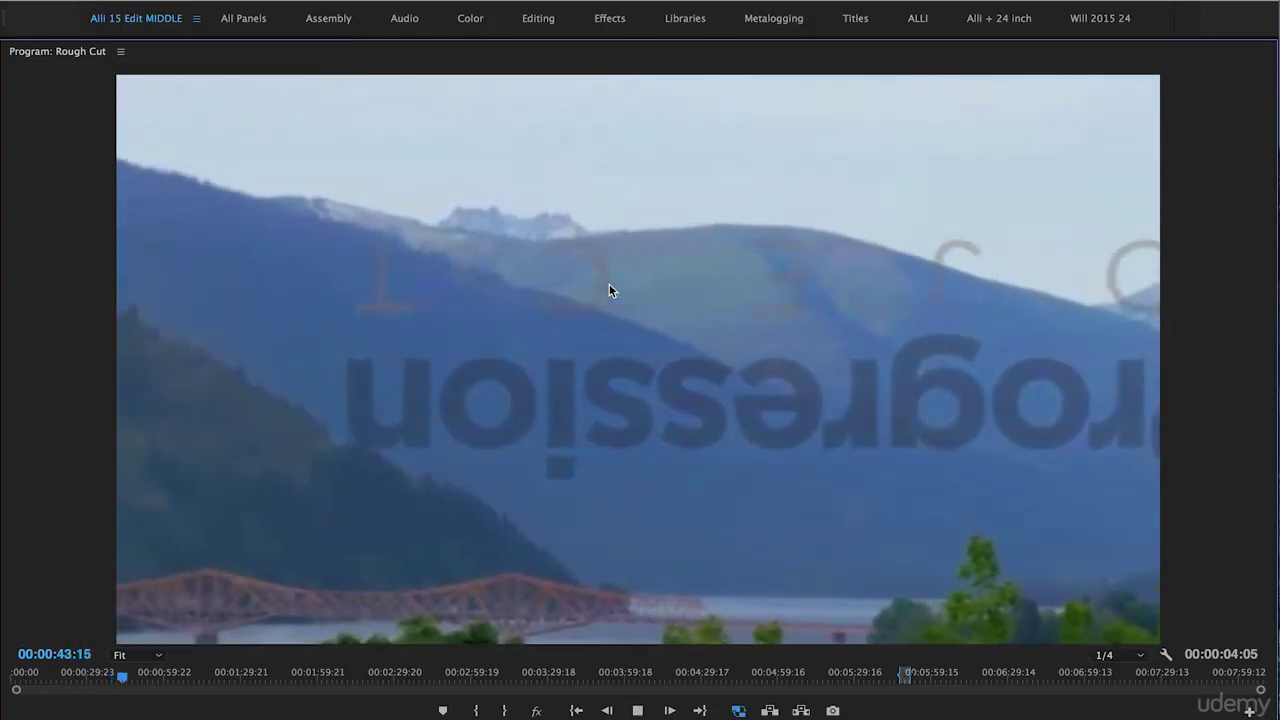
key(space)
key(grave)
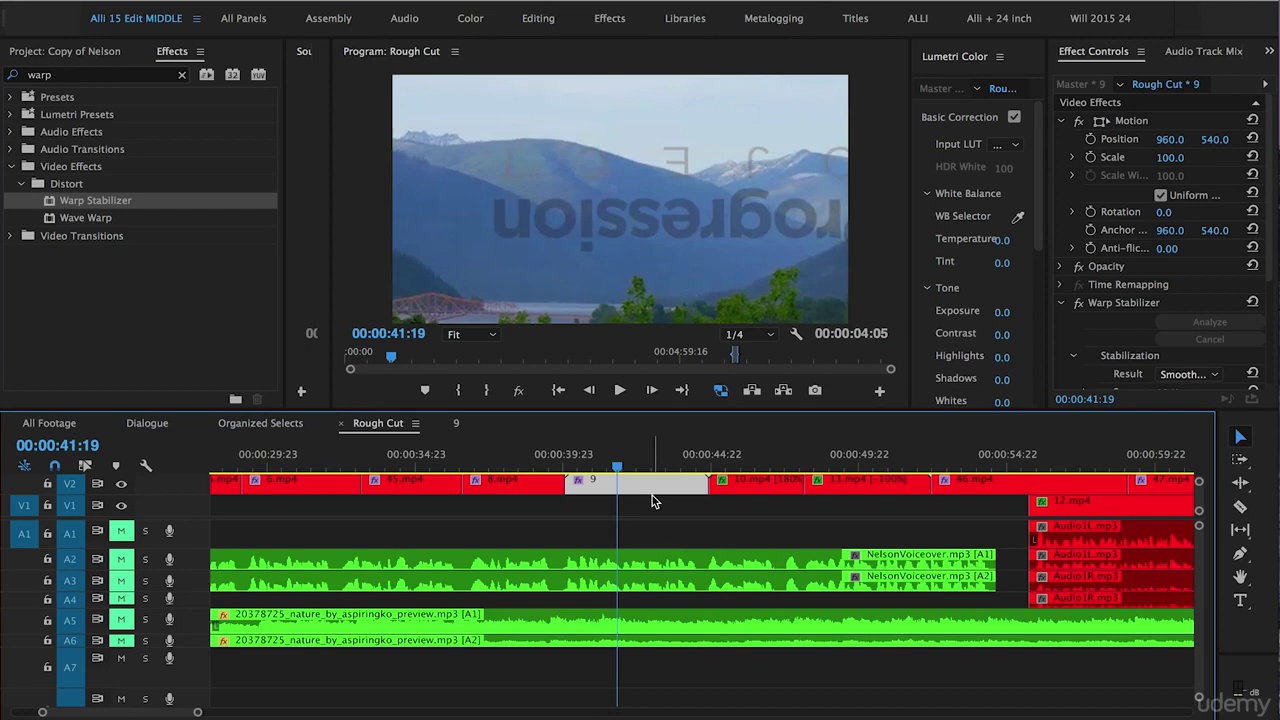
Open nested sequence 9, scale 9.mp4 to 80 and set its horizontal position to 1503.
double_click(640, 499)
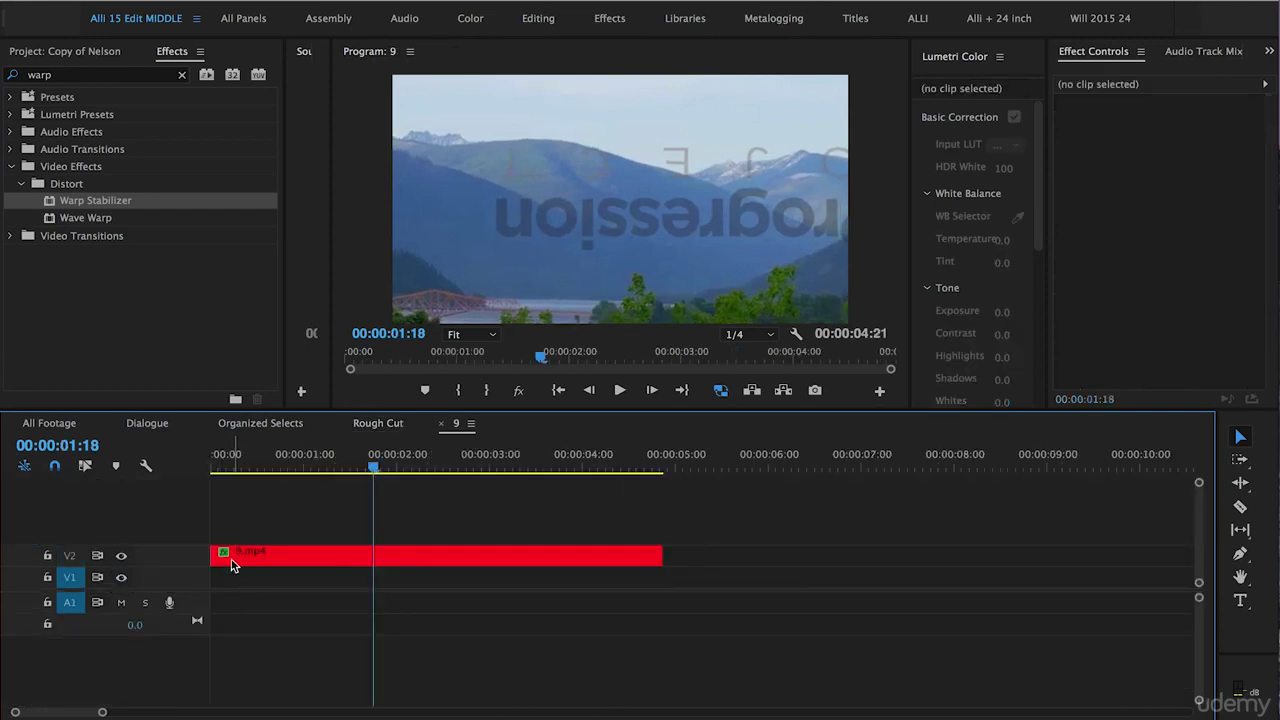
click(288, 552)
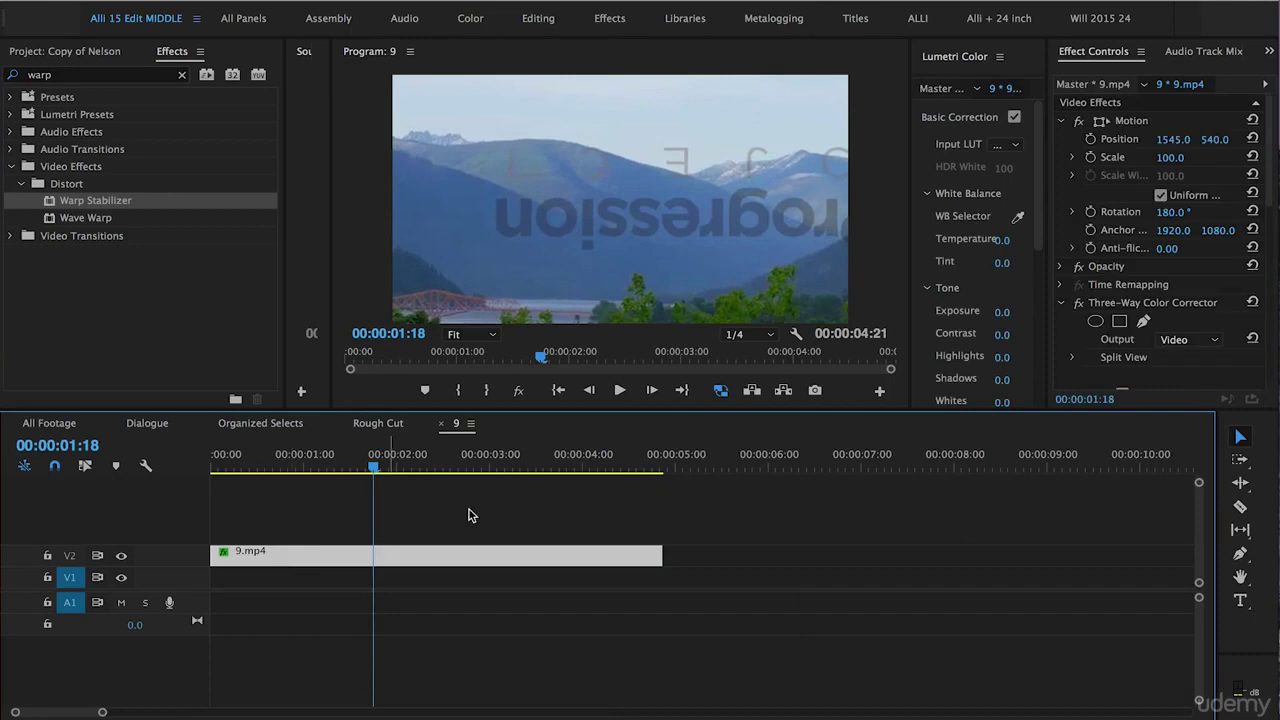
click(1169, 158)
drag(1169, 158, 1130, 139)
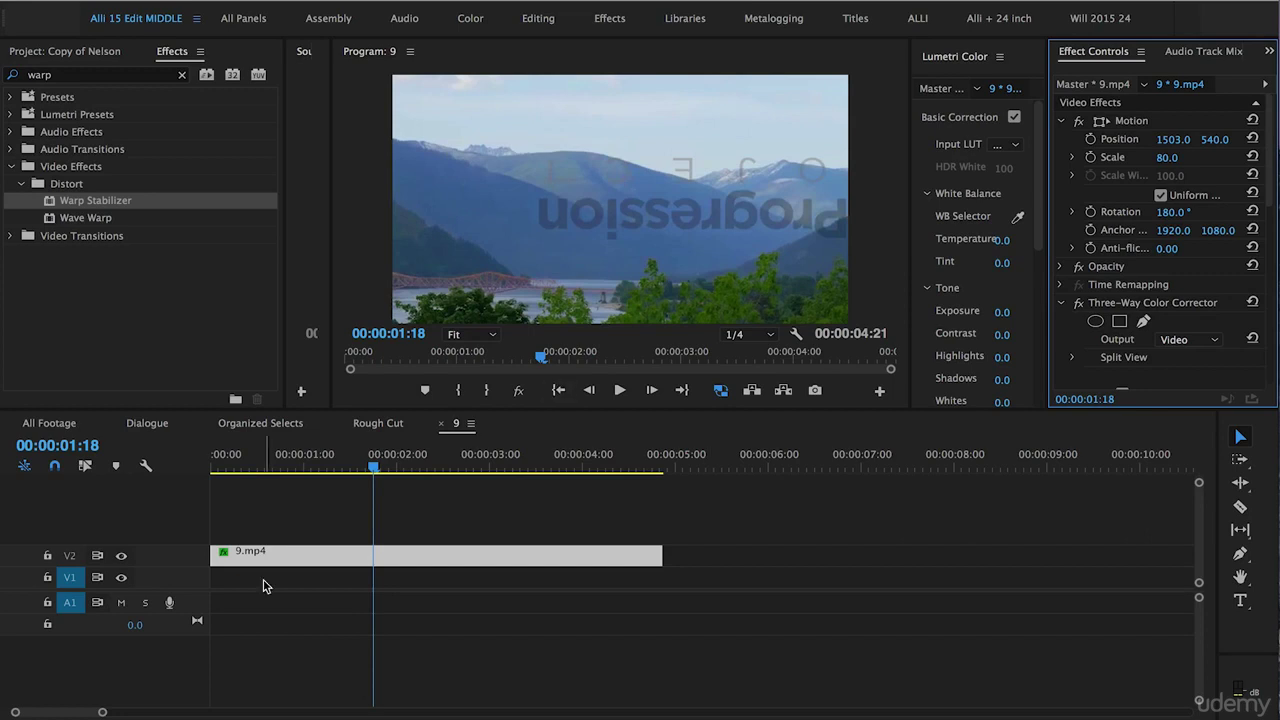
Return to the Rough Cut sequence and play back the rescaled nested clip 9 in the maximized Program monitor.
click(380, 424)
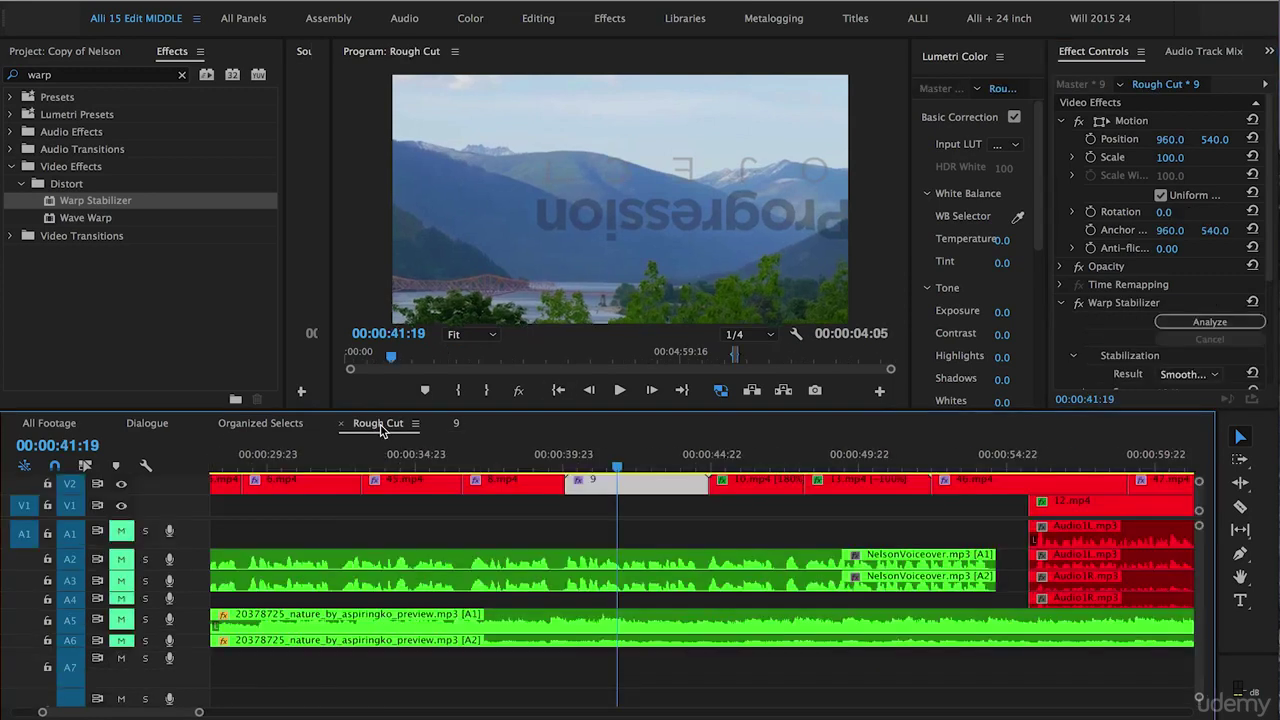
key(grave)
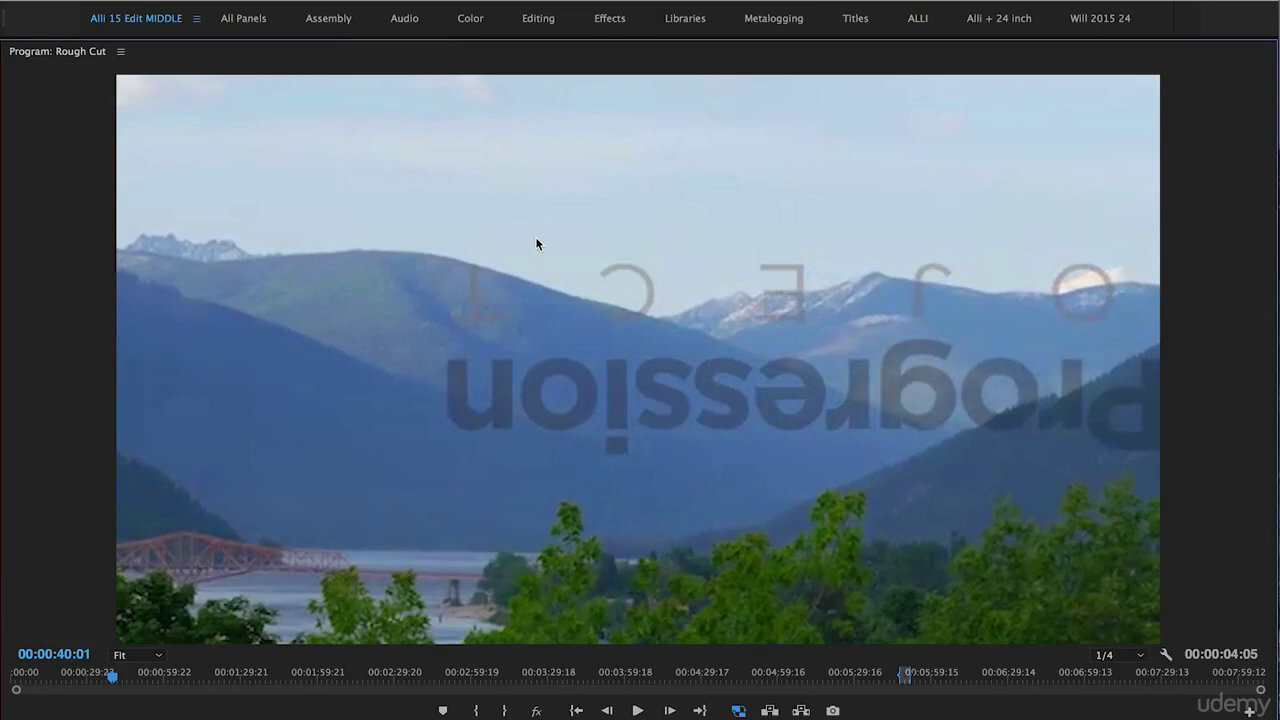
key(space)
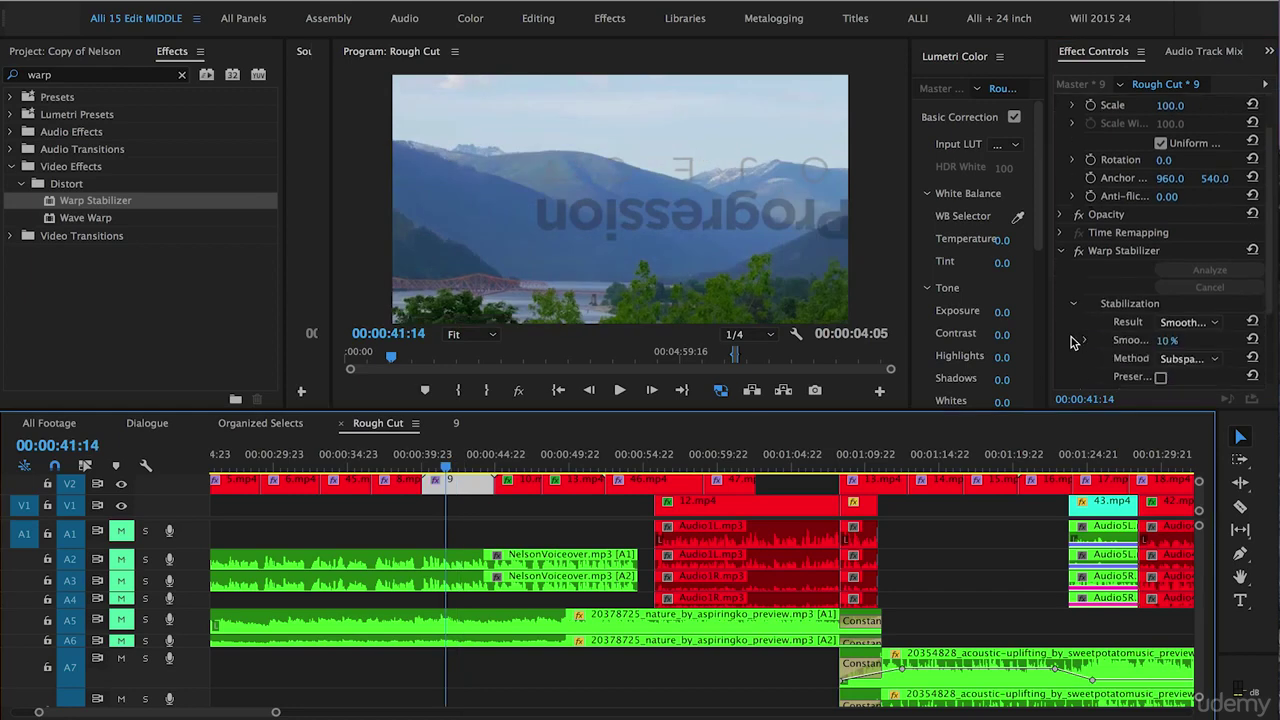
Set the Warp Stabilizer's border Framing on nested clip 9 to Stabilize Only.
scroll(1100, 300, down, 5)
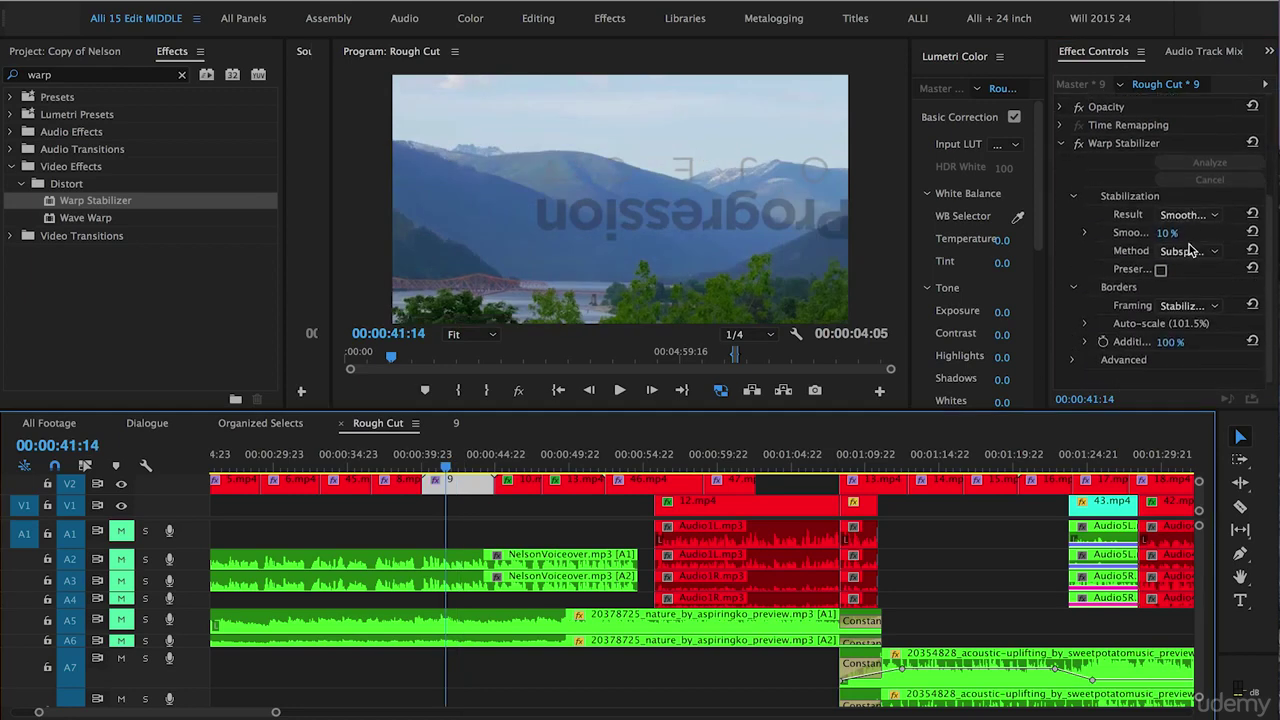
click(1180, 306)
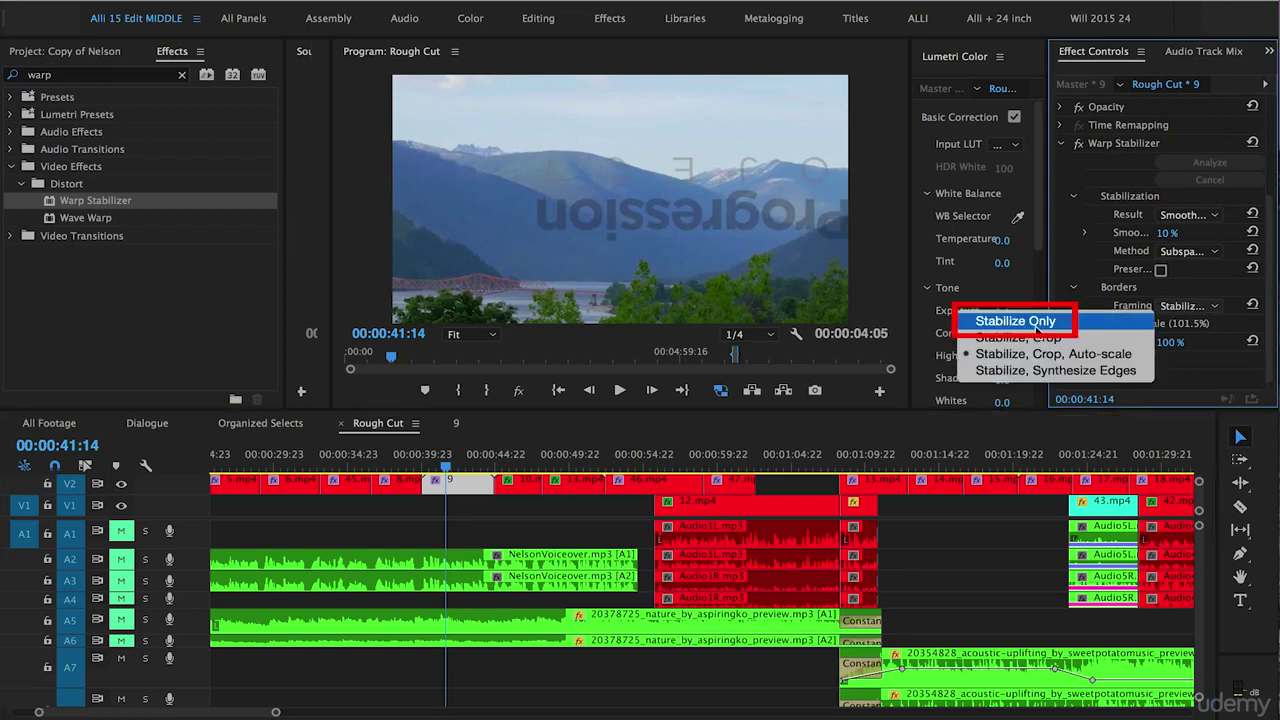
click(1037, 321)
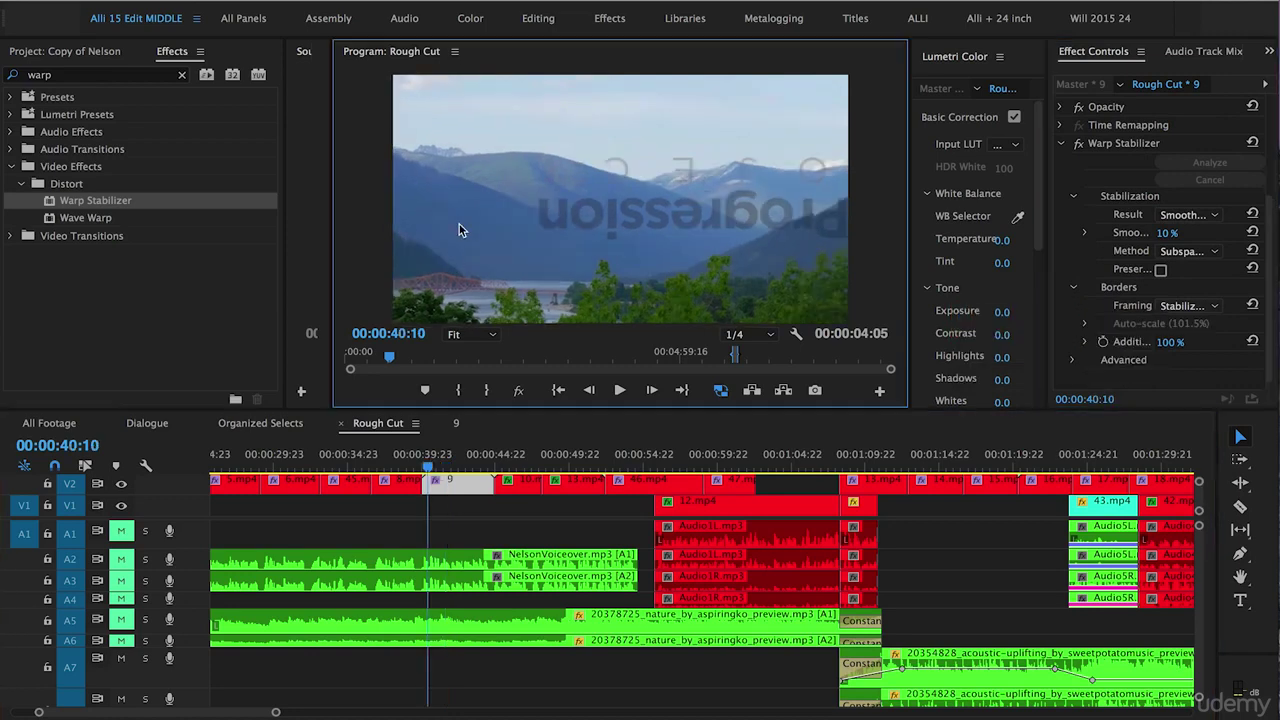
Play back nested clip 9 with Stabilize Only framing in the maximized Program monitor, and restore the normal layout.
key(grave)
key(space)
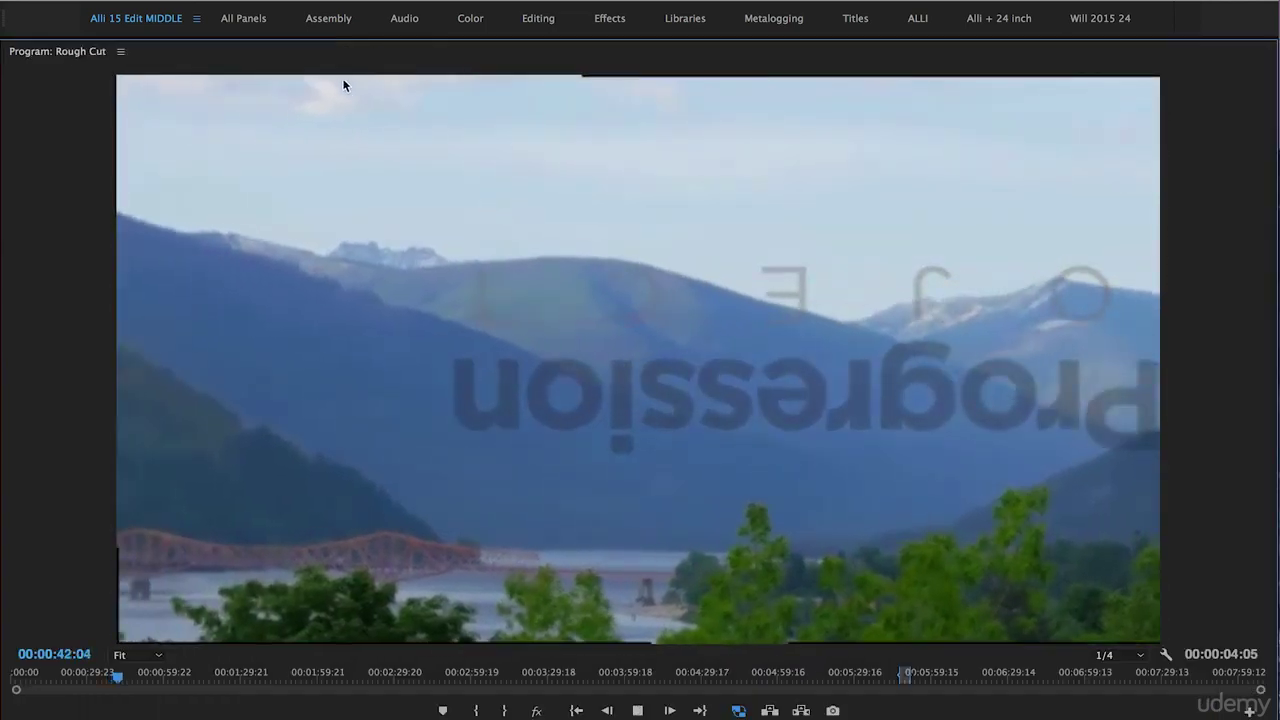
key(space)
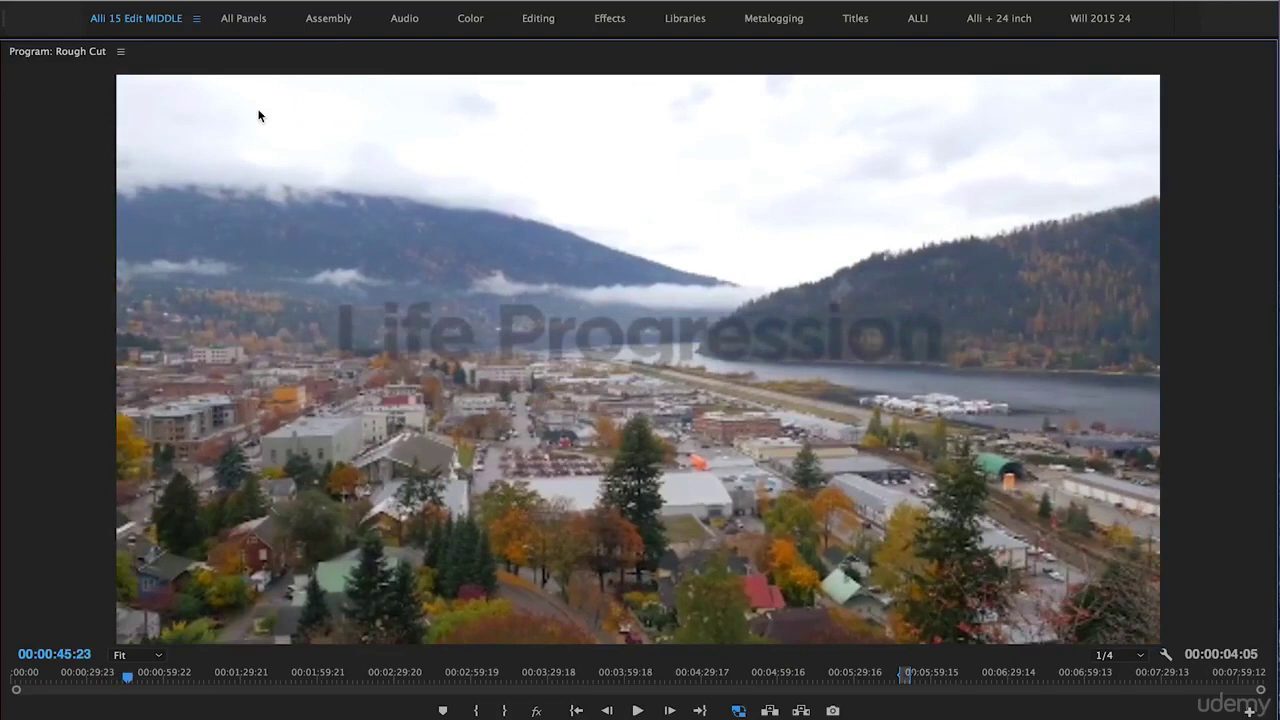
key(grave)
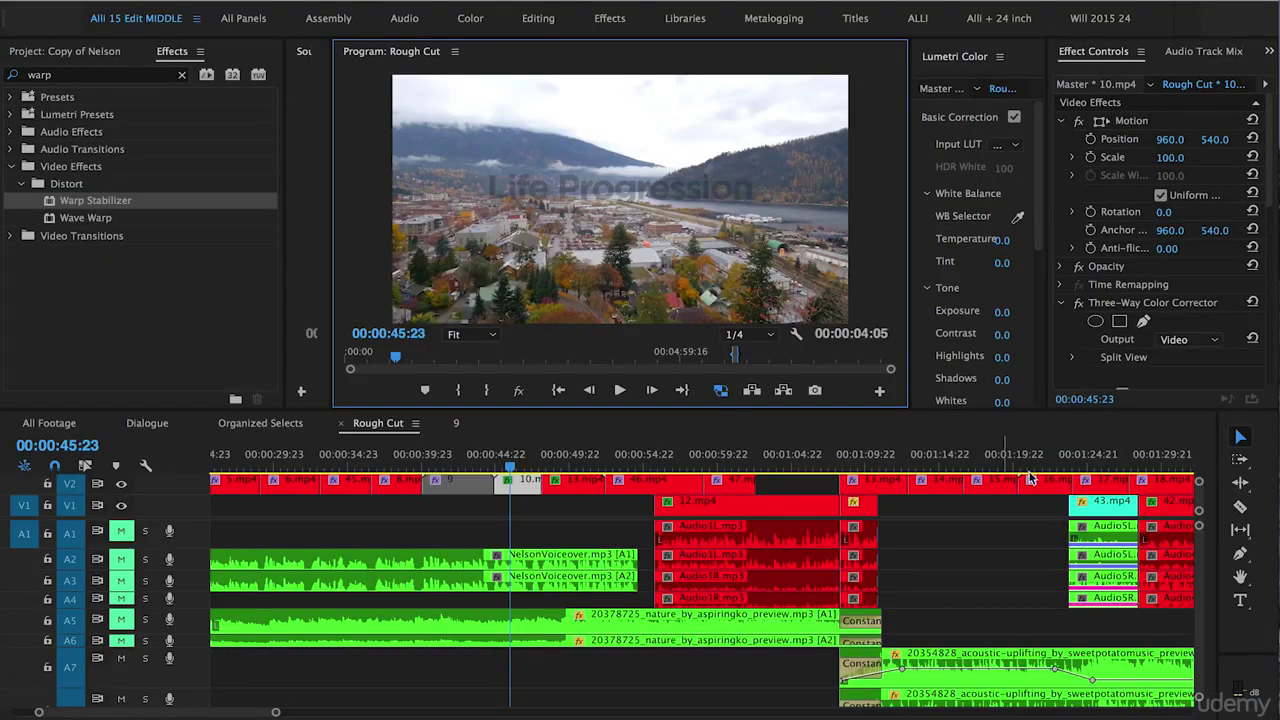
Change the Warp Stabilizer's Method on nested clip 9 to Position, Scale, Rotation.
drag(1271, 190, 1267, 308)
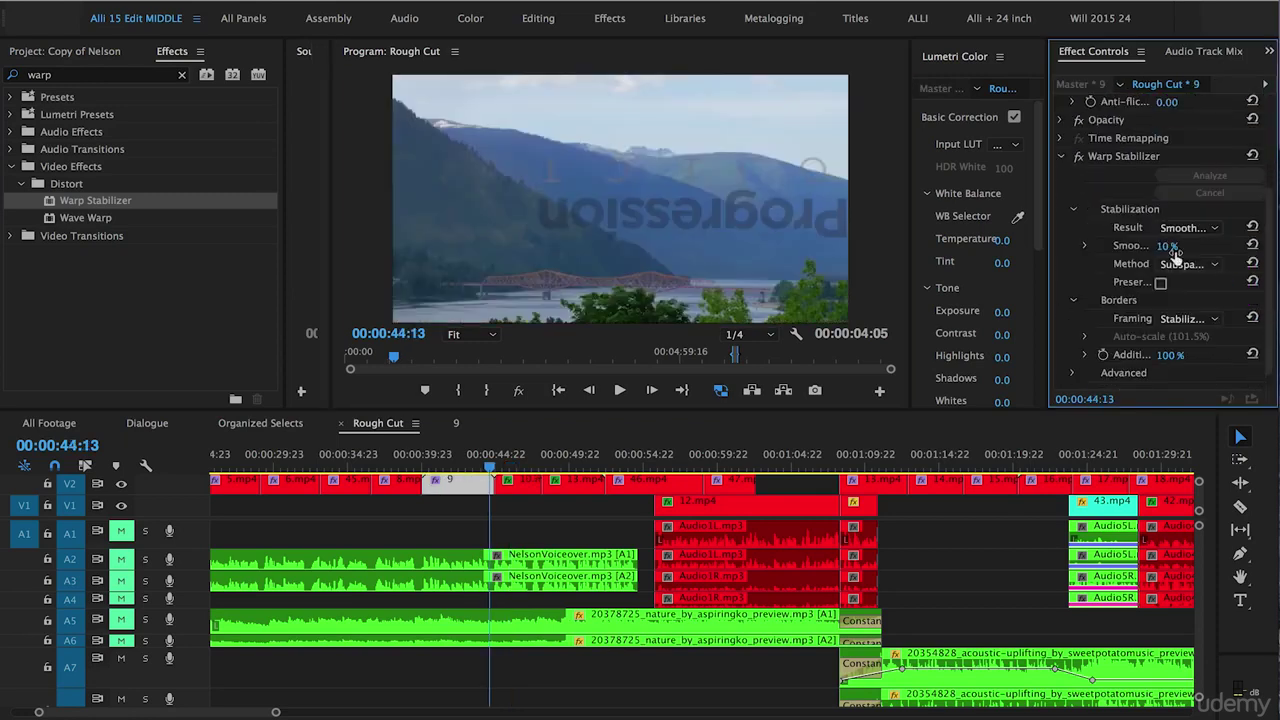
click(1178, 264)
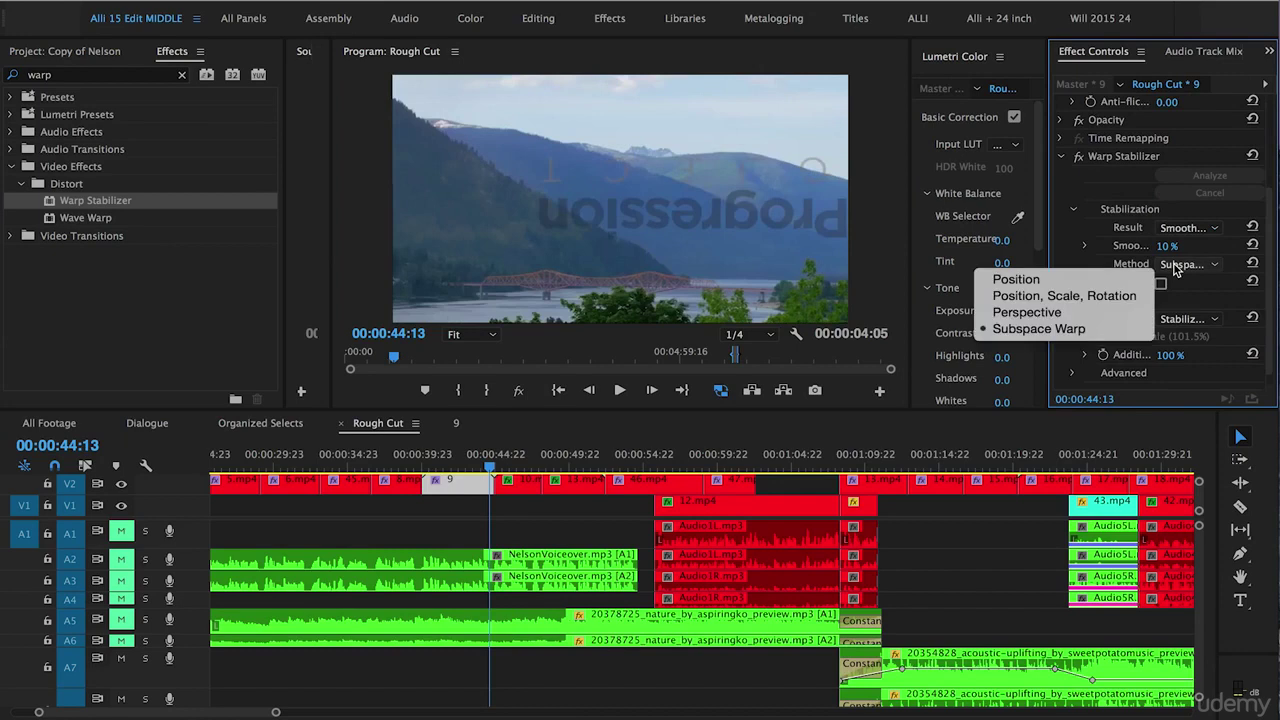
click(1033, 297)
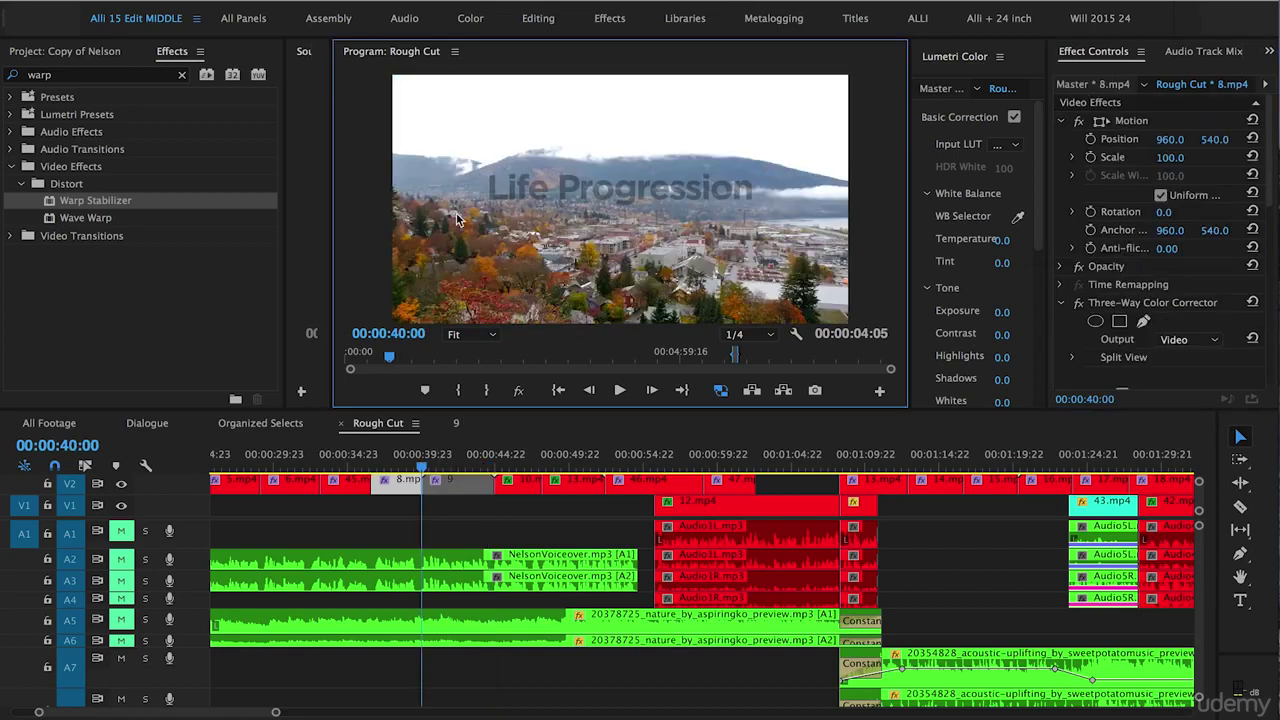
Play back nested clip 9 with the Position, Scale, Rotation method, and check its frame edges at 00:00:43:01.
key(grave)
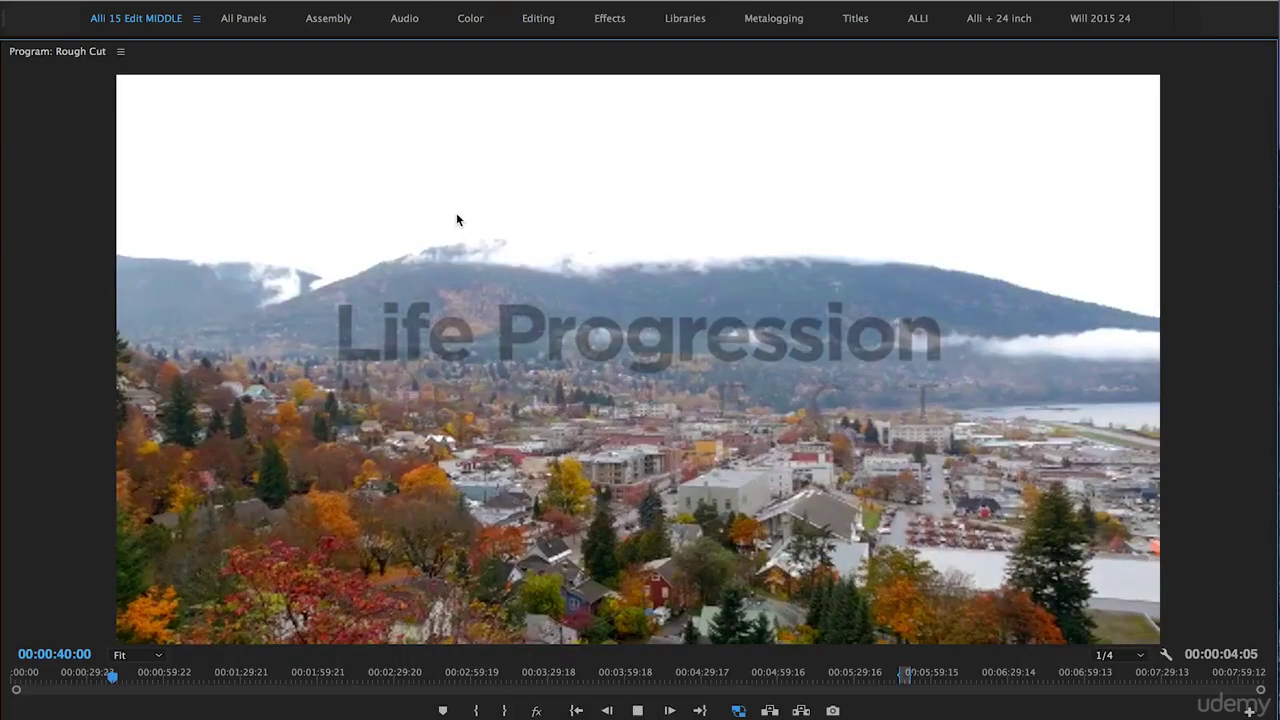
key(space)
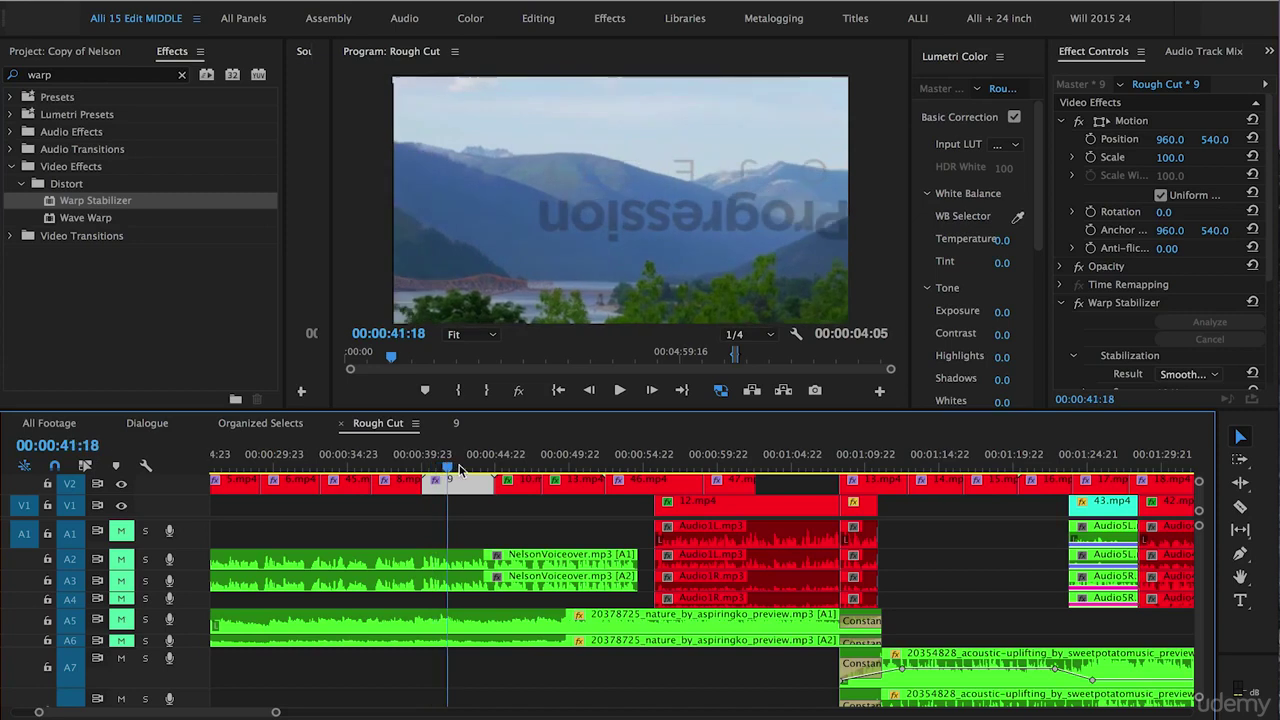
click(466, 467)
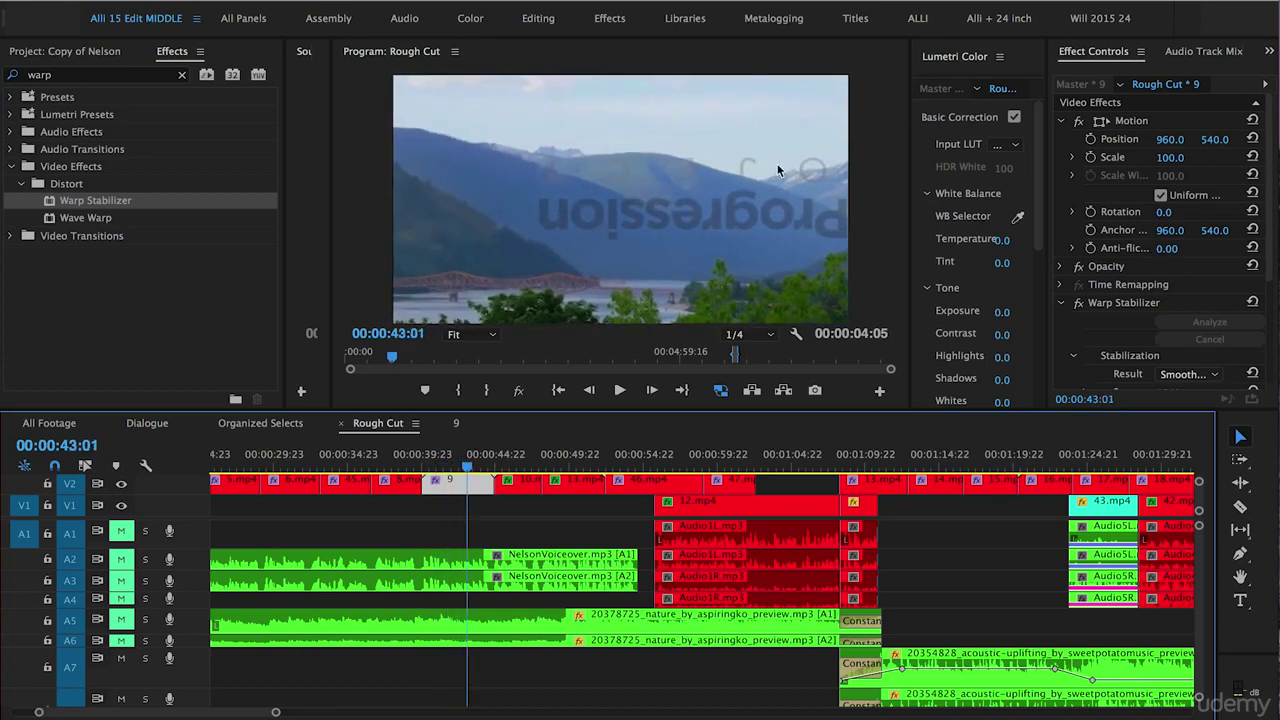
Scale nested clip 9 to 110 in the Rough Cut and play it back in the maximized Program monitor.
click(1170, 158)
click(1170, 157)
text(110)
click(1186, 122)
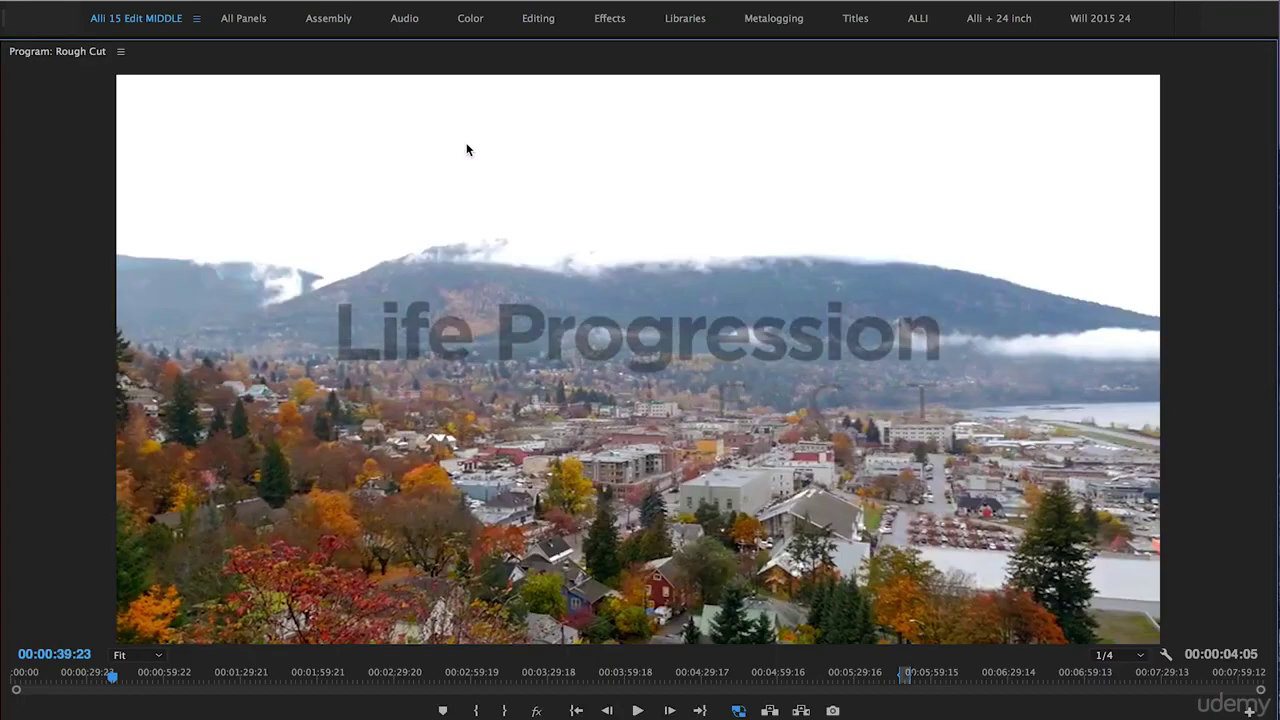
key(space)
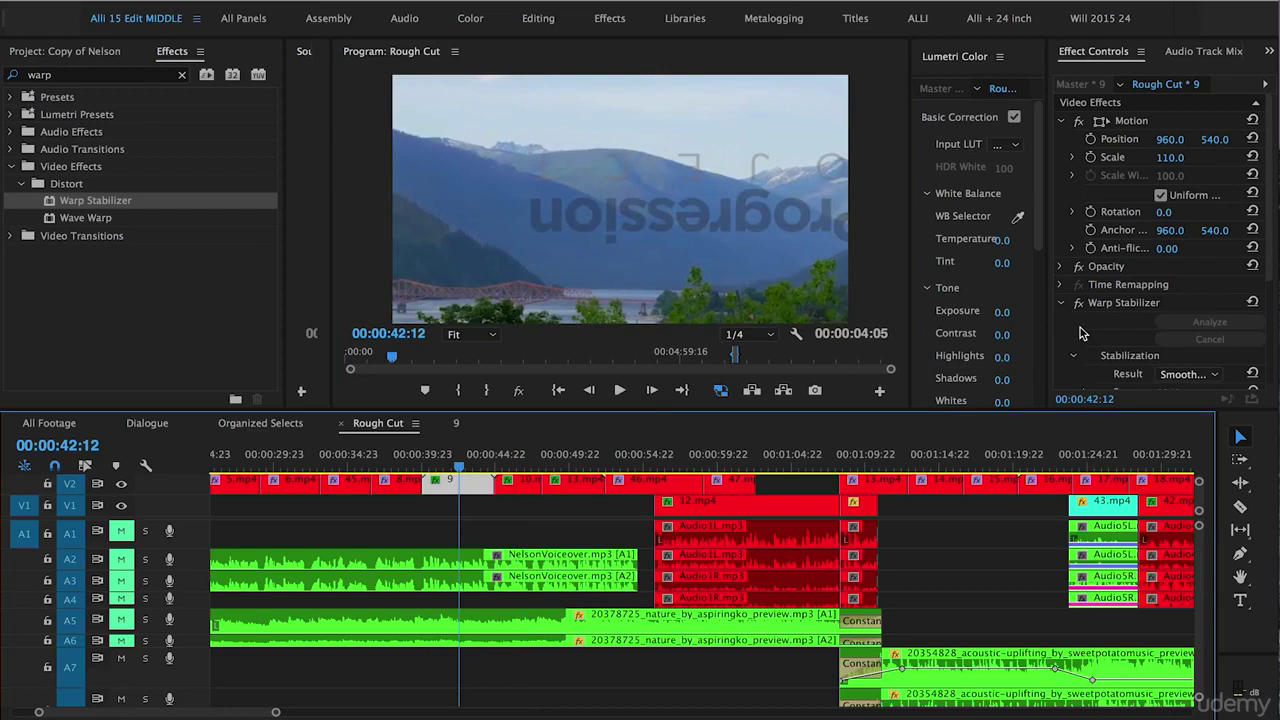
Review the Warp Stabilizer's Method options on nested clip 9 without changing them, and collapse the effect's settings.
scroll(1080, 333, down, 3)
scroll(1080, 333, down, 2)
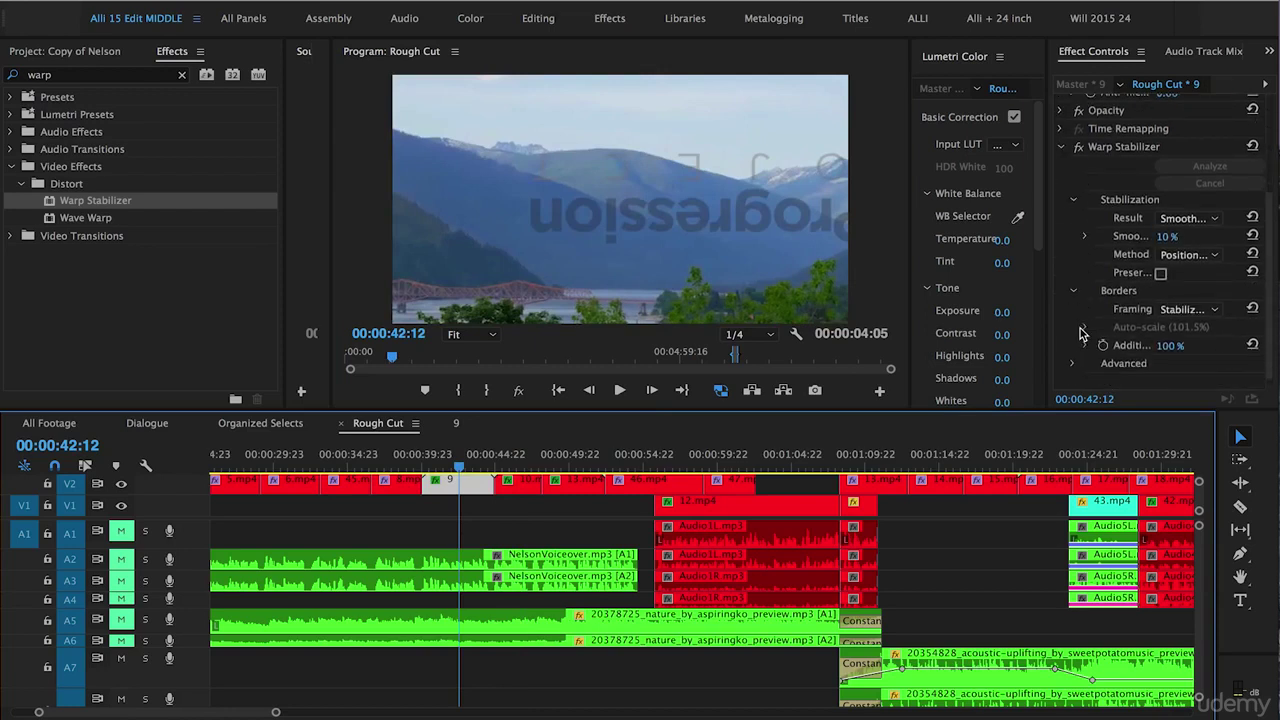
click(1210, 262)
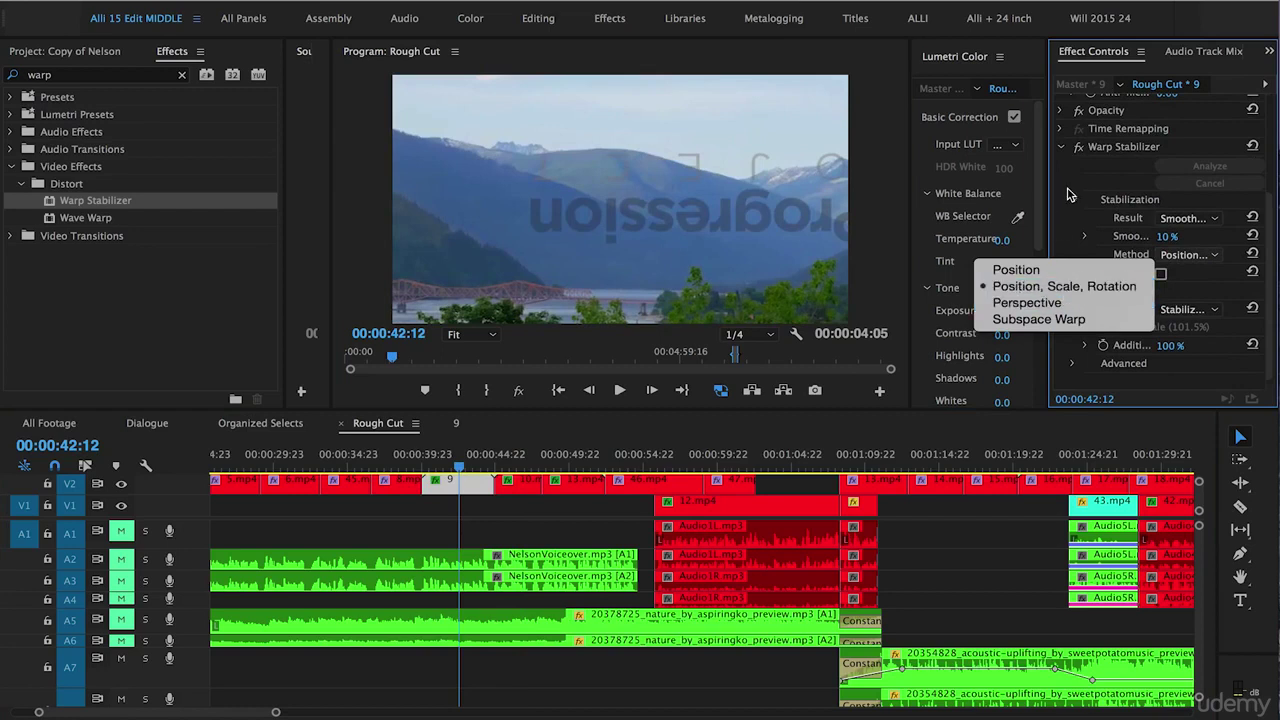
click(1063, 178)
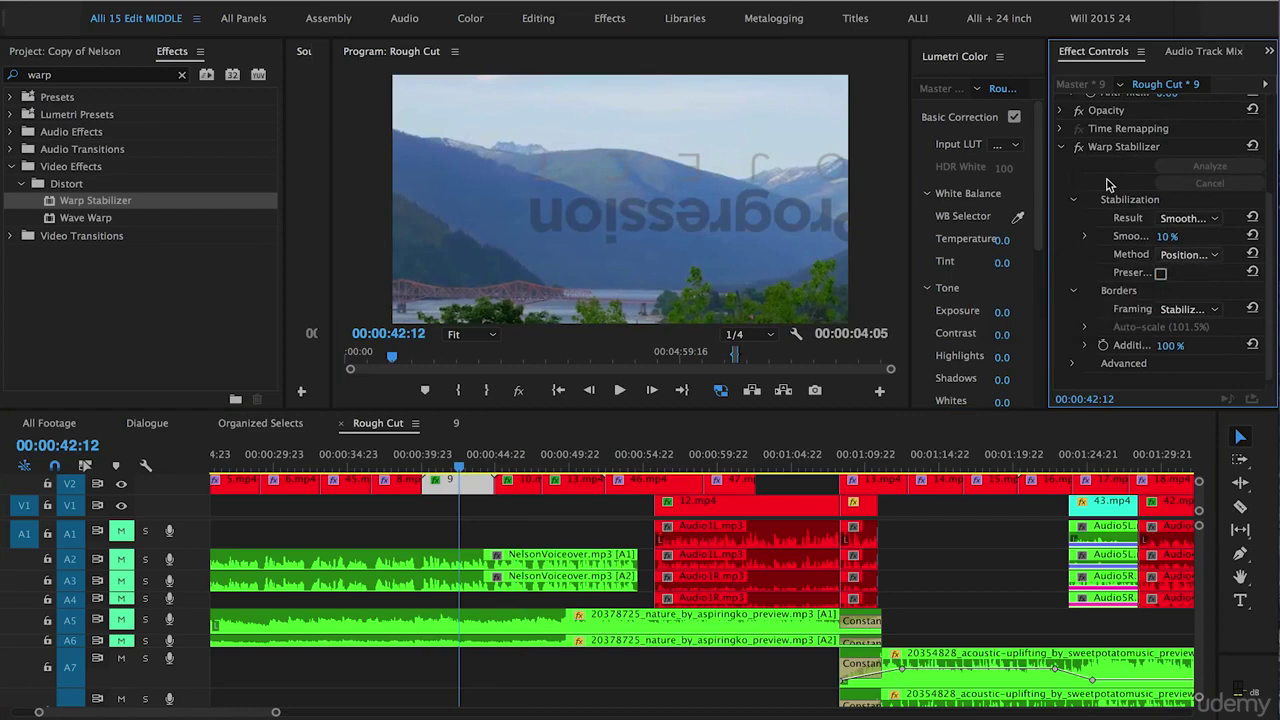
click(1062, 147)
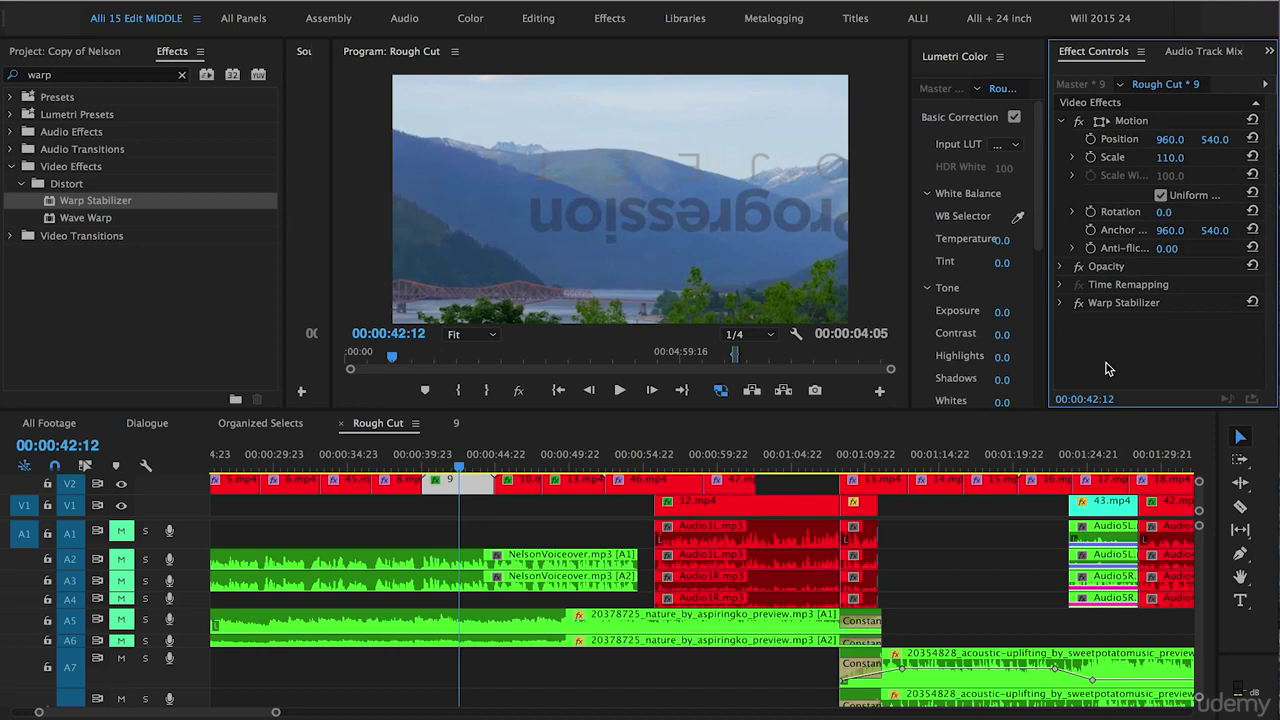
Deselect nested clip 9 in the Rough Cut timeline and save the project.
click(541, 540)
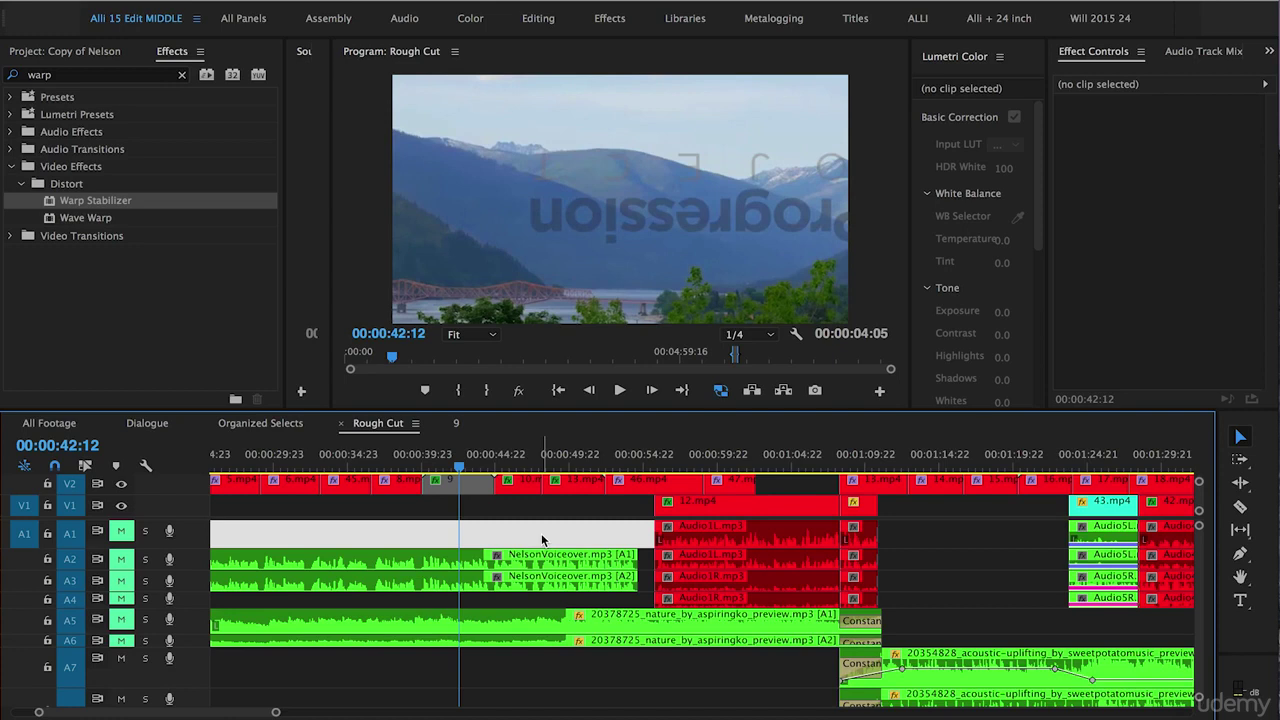
key(ctrl+s)
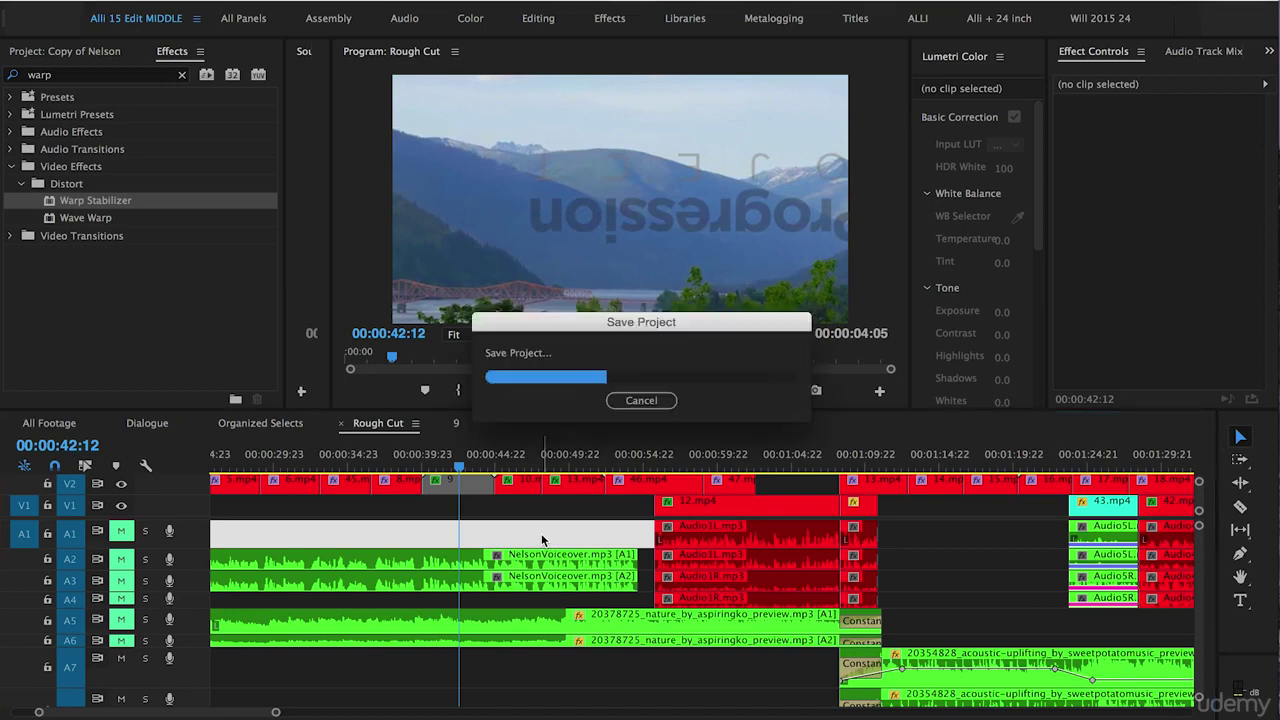